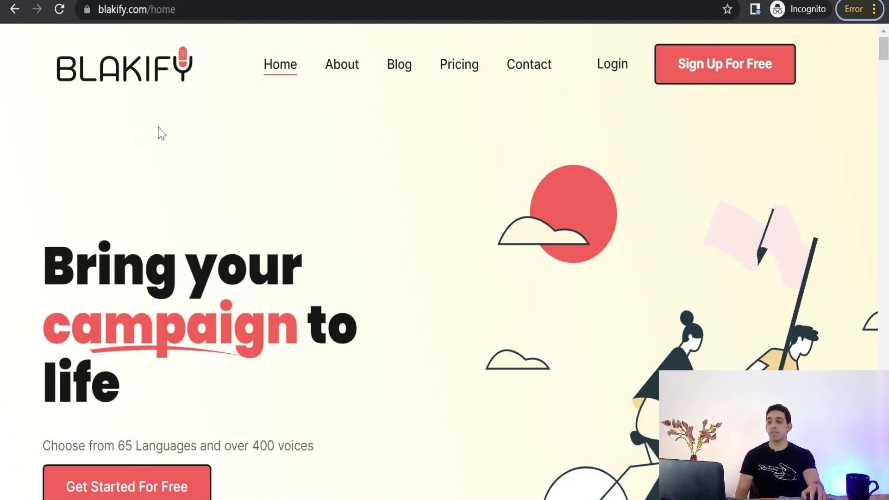
Go from the Blakify home page to the Sign Up For Free registration form
scroll(157, 134, down, 2)
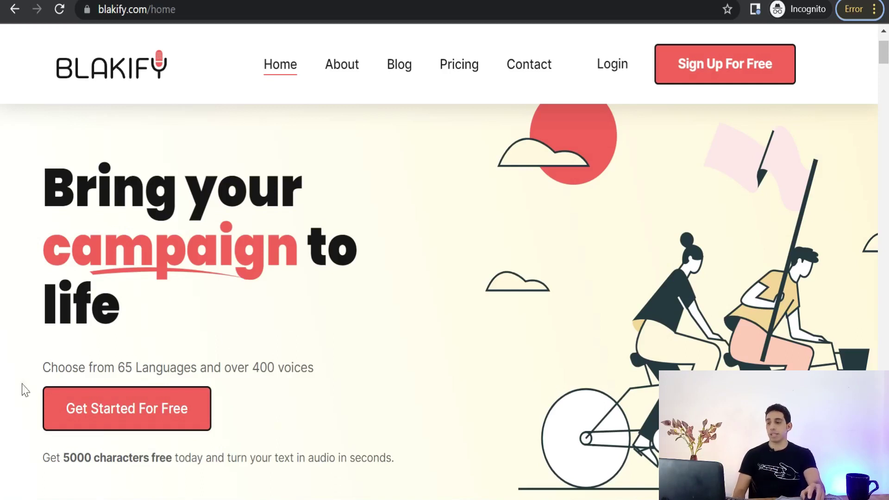
click(711, 73)
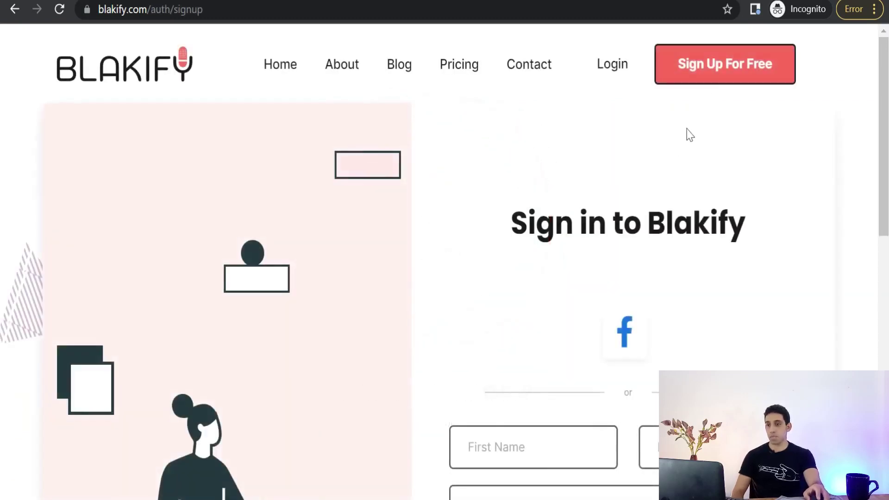
Copy the temporary email address from the inbox tab
scroll(548, 196, down, 7)
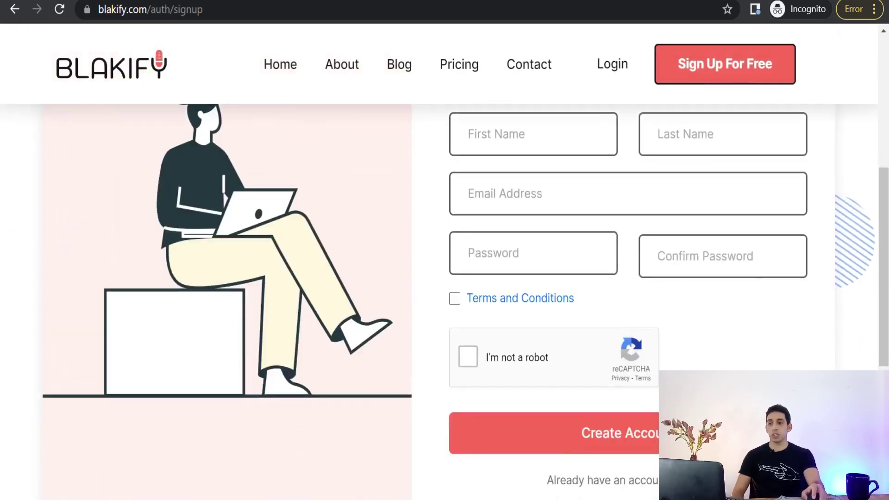
scroll(532, 278, up, 5)
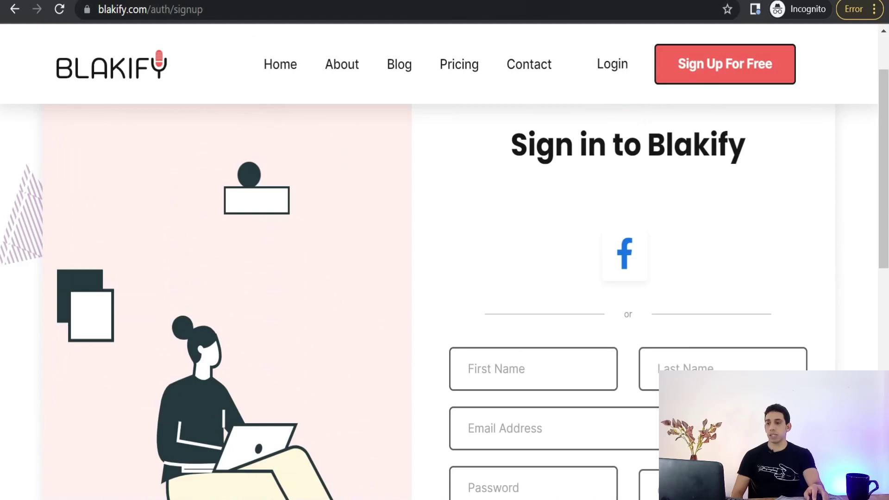
key(ctrl+Tab)
click(407, 113)
key(ctrl+c)
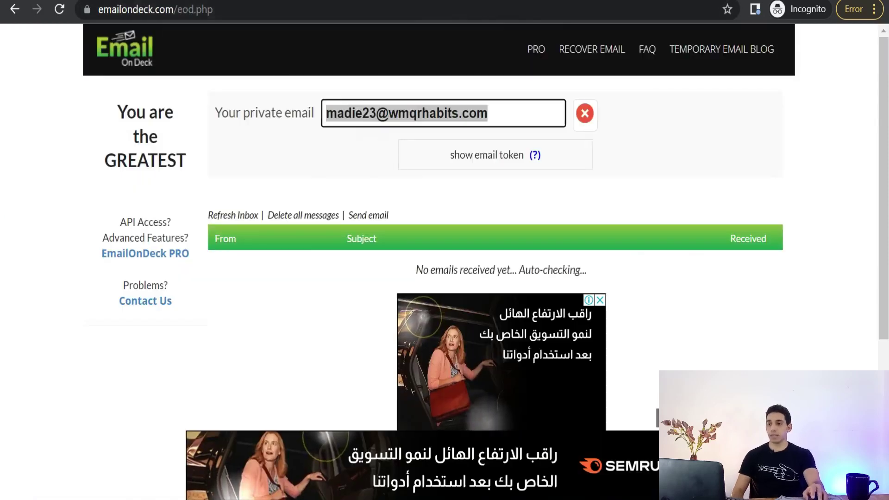
right_click(375, 116)
click(397, 124)
key(ctrl+Tab)
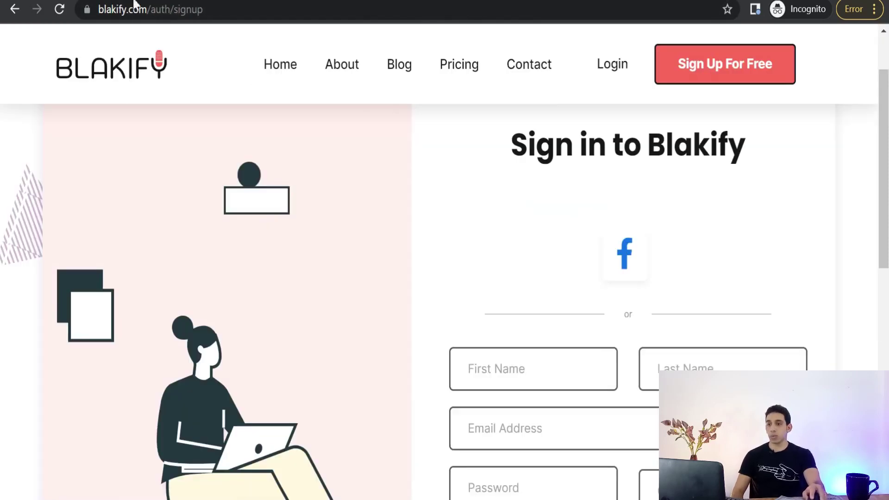
Fill in first name, last name, the pasted temporary email and a password
scroll(444, 297, down, 2)
click(533, 290)
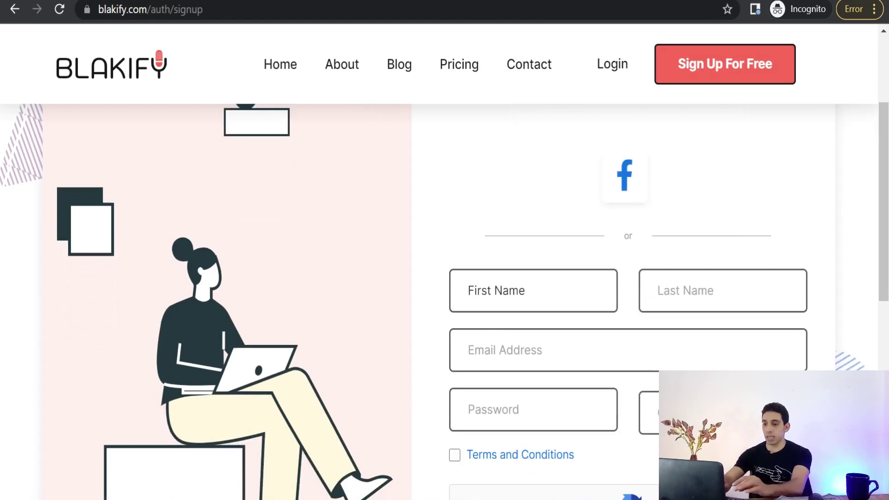
text(remon)
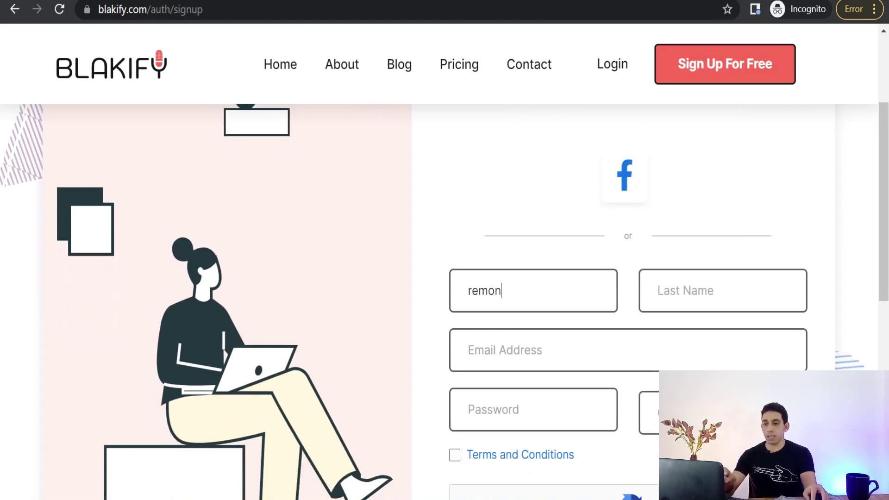
key(Tab)
text(sab)
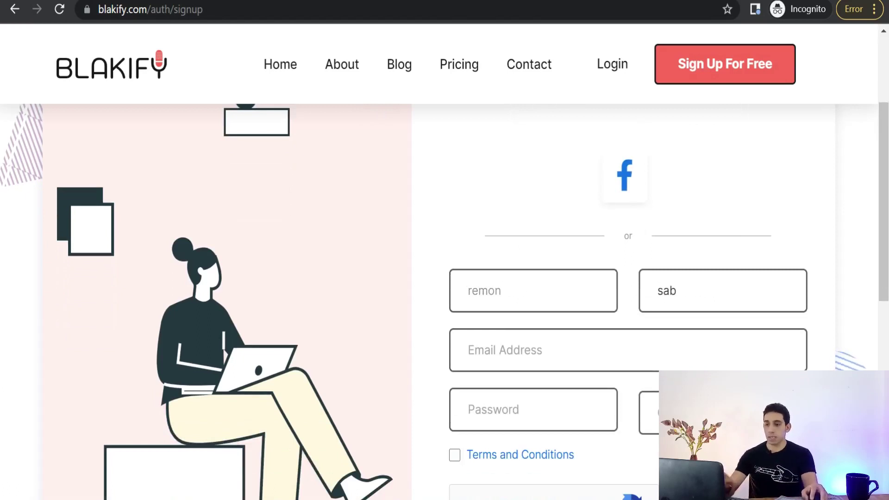
key(Tab)
key(ctrl+v)
key(Tab)
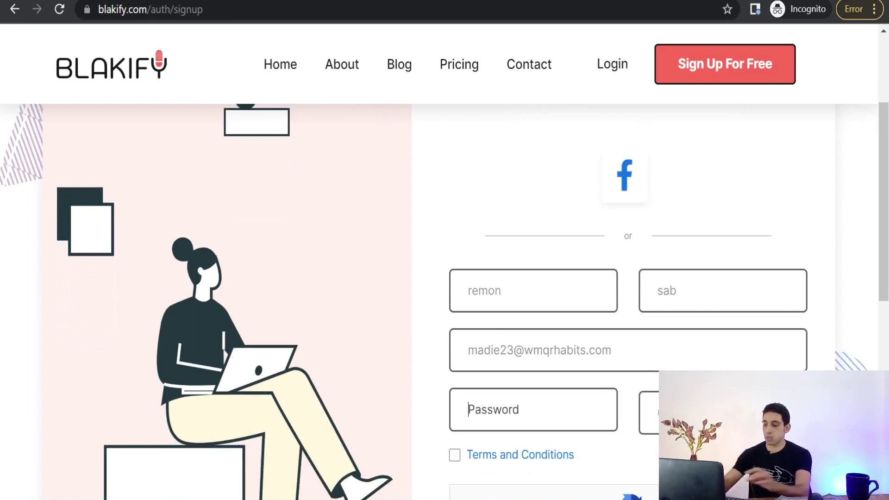
text(••••)
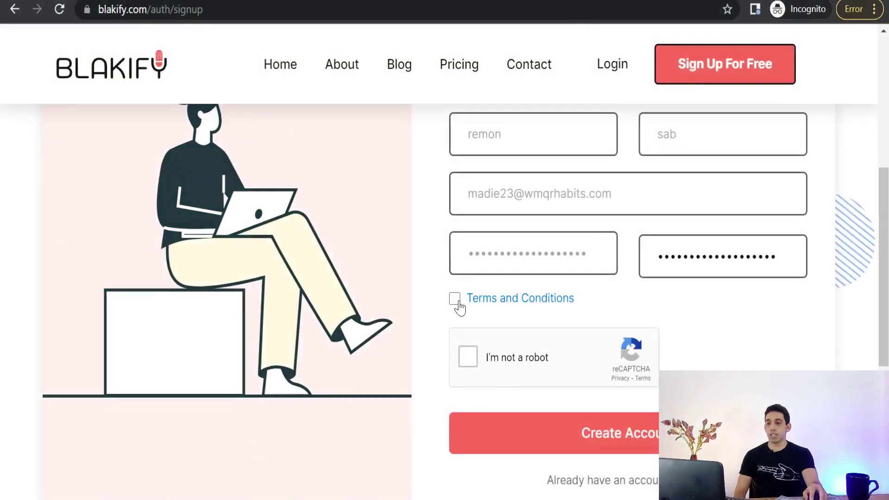
Accept the Terms and Conditions, pass reCAPTCHA and create the account
click(456, 300)
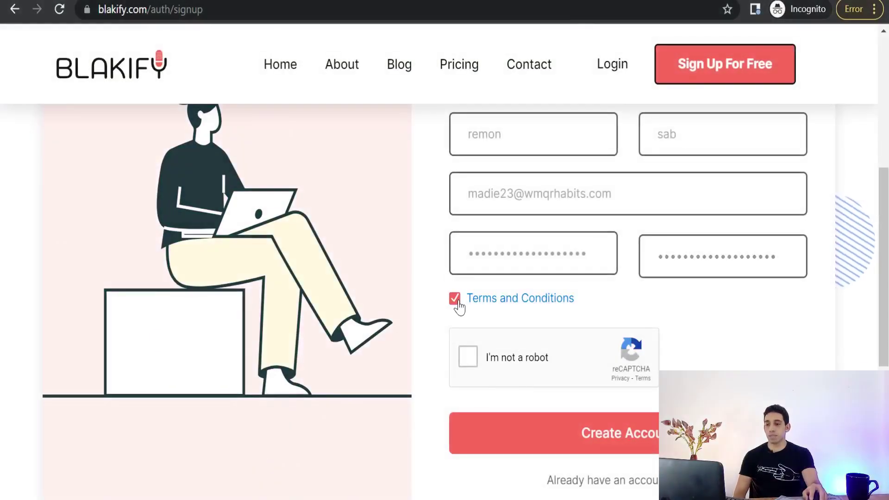
click(468, 360)
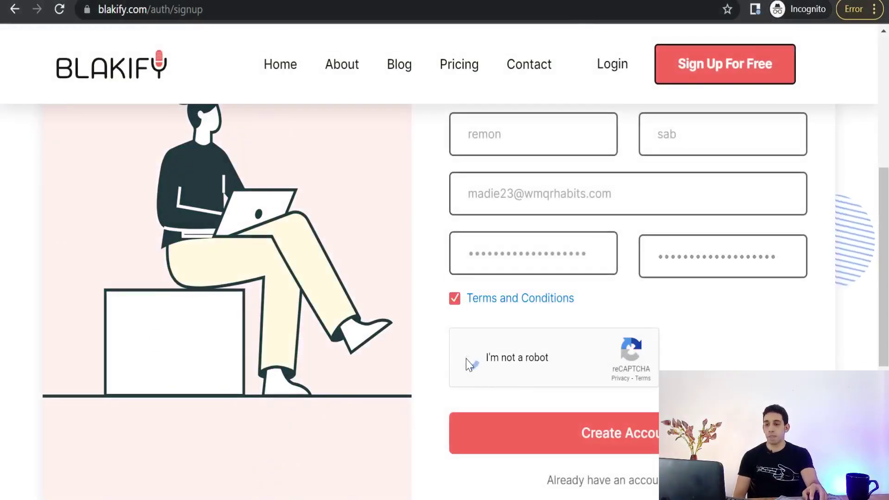
click(578, 442)
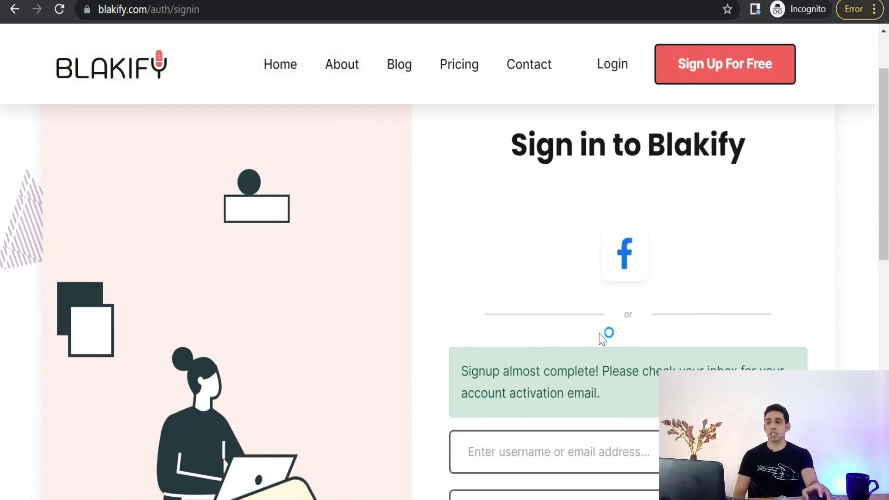
Open the Blakify activation email in EmailOnDeck and copy its activation link
key(ctrl+Tab)
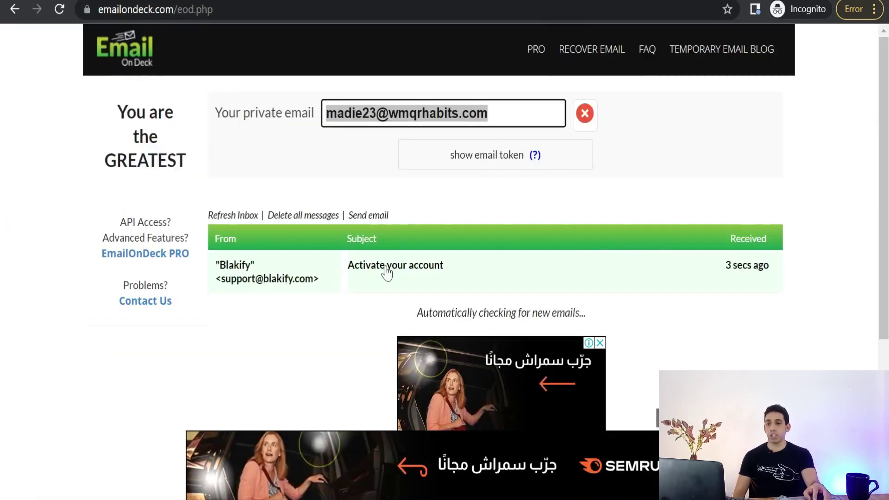
click(385, 273)
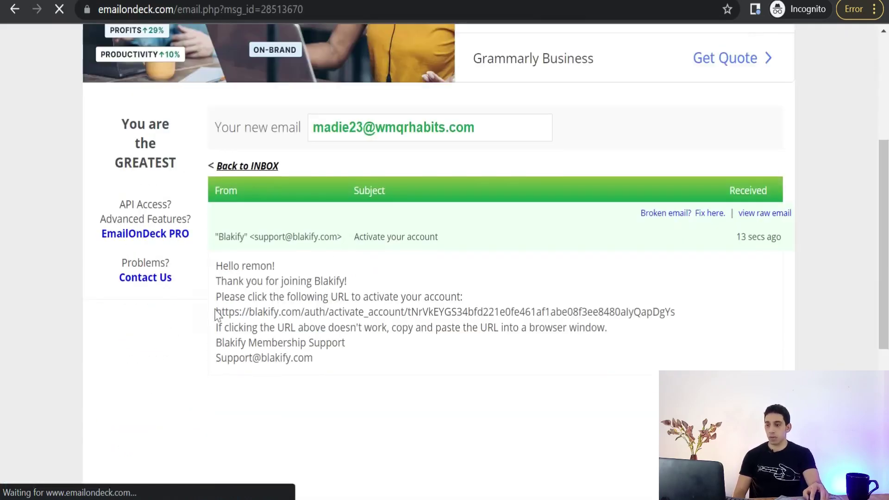
drag(215, 313, 675, 313)
right_click(219, 312)
click(239, 324)
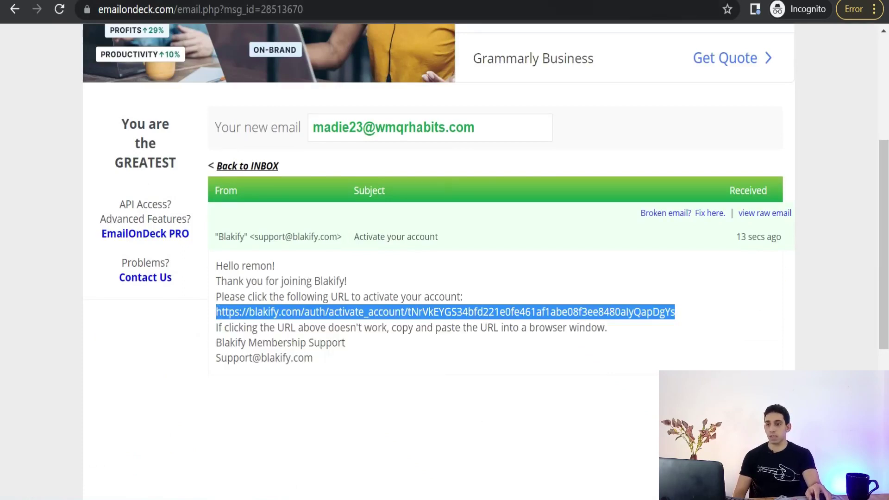
Load the copied activation link in a new browser tab
key(ctrl+t)
right_click(270, 9)
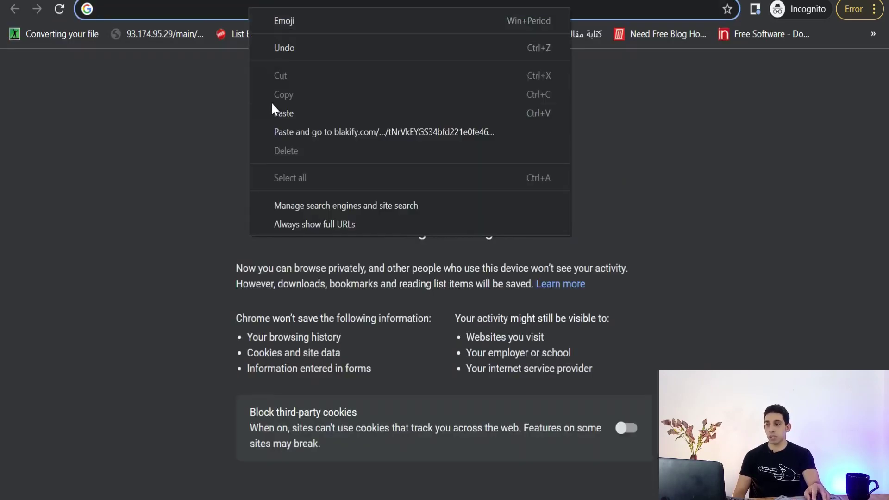
click(271, 106)
key(Return)
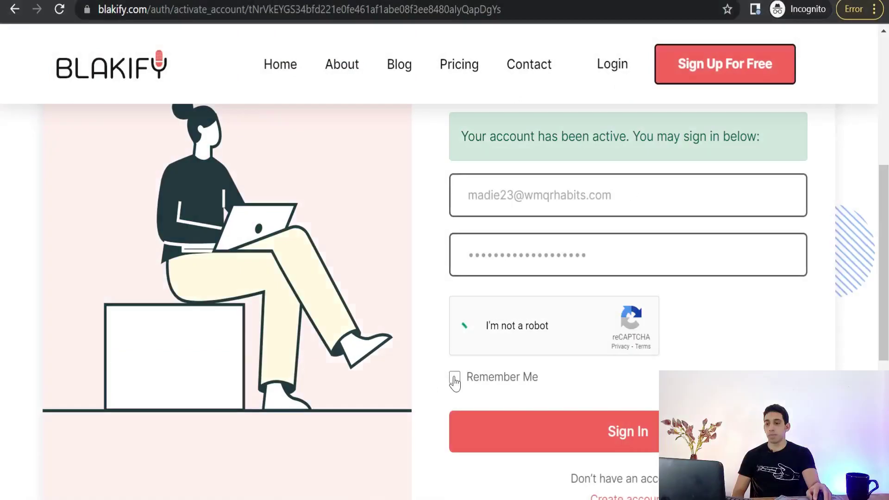
Tick Remember Me and sign in to reach the dashboard with 5000 characters
click(471, 388)
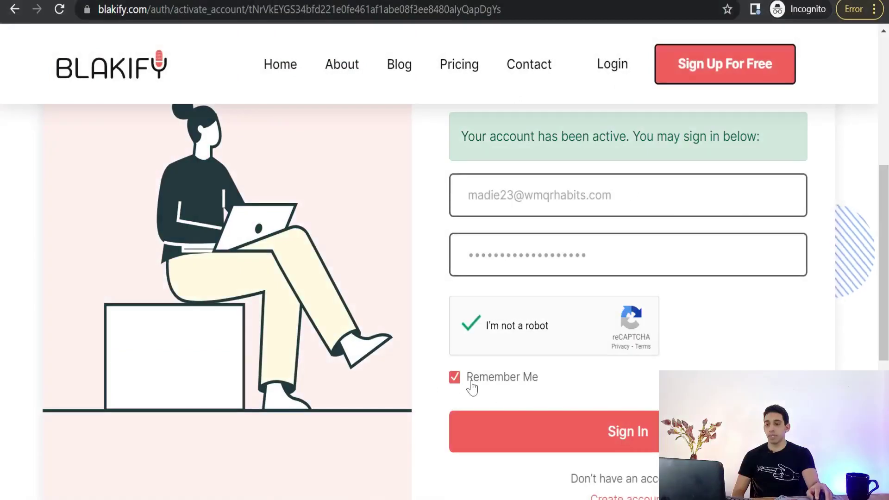
click(589, 445)
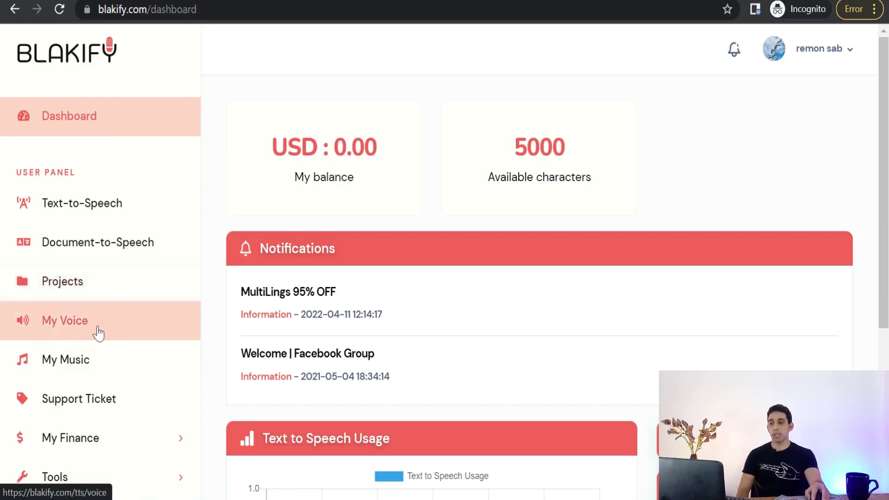
Open the My Voice library and pick English (US) in its Language filter
click(69, 330)
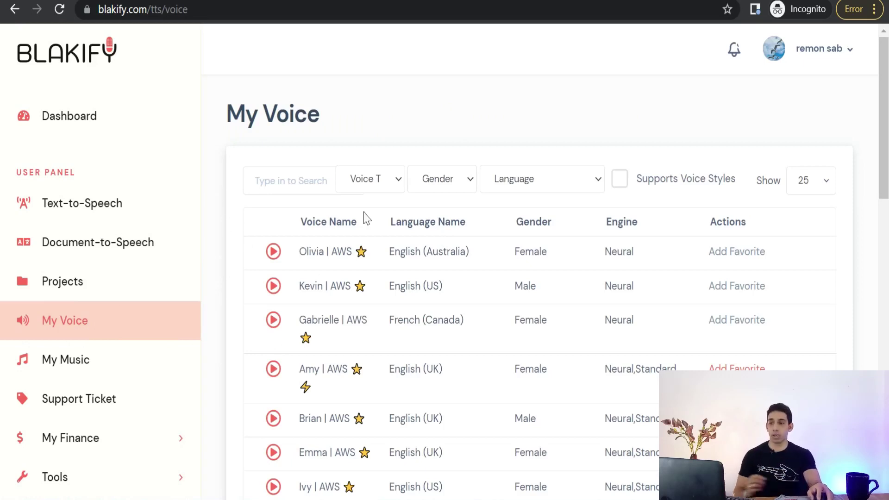
click(469, 180)
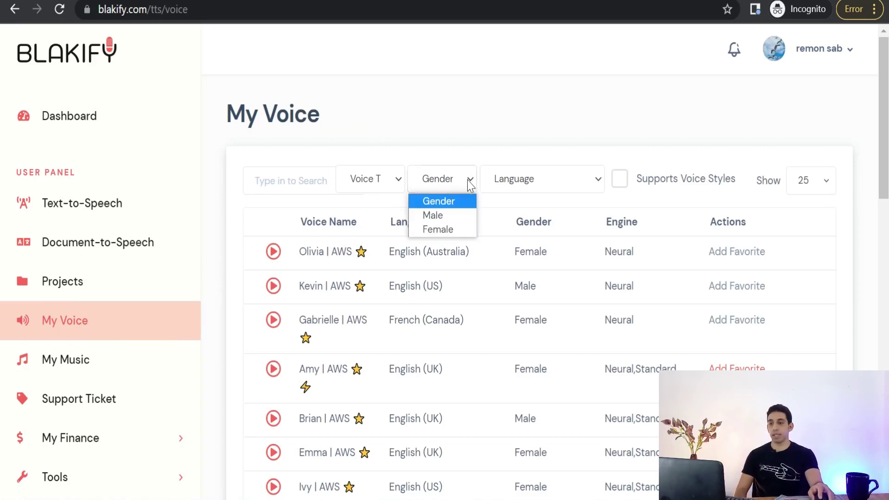
click(596, 183)
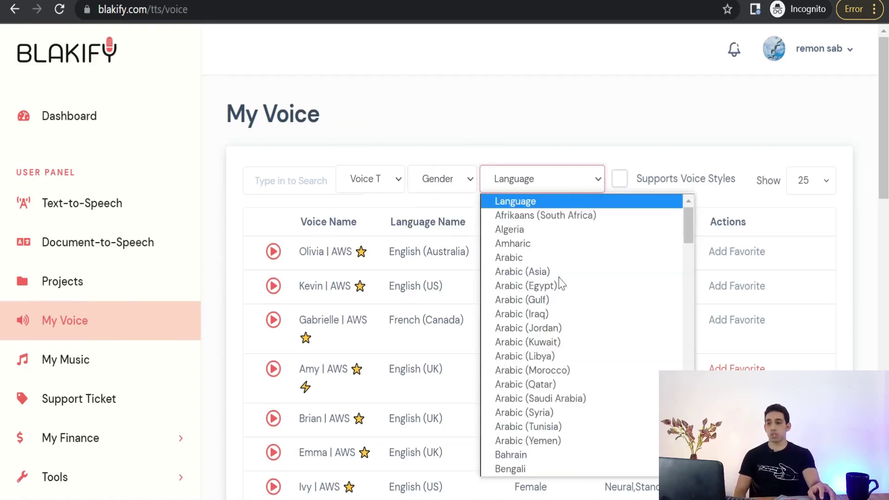
scroll(560, 309, down, 3)
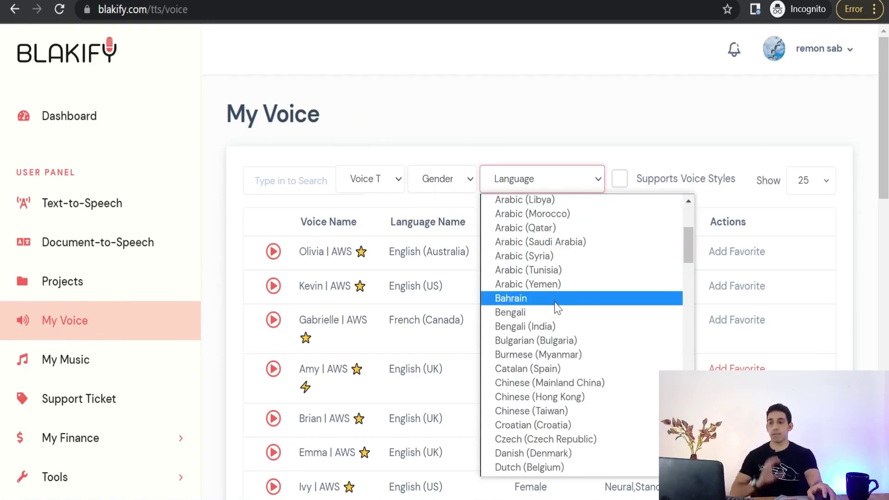
scroll(556, 310, down, 12)
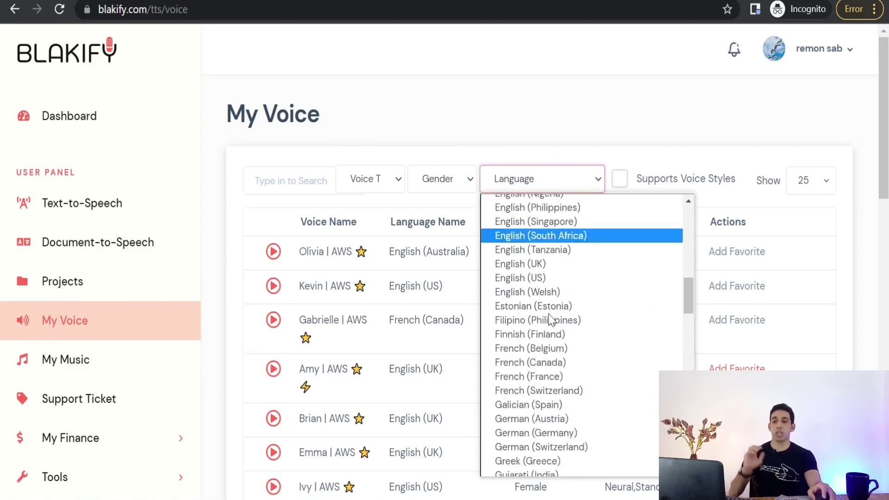
scroll(532, 326, down, 8)
scroll(528, 330, down, 12)
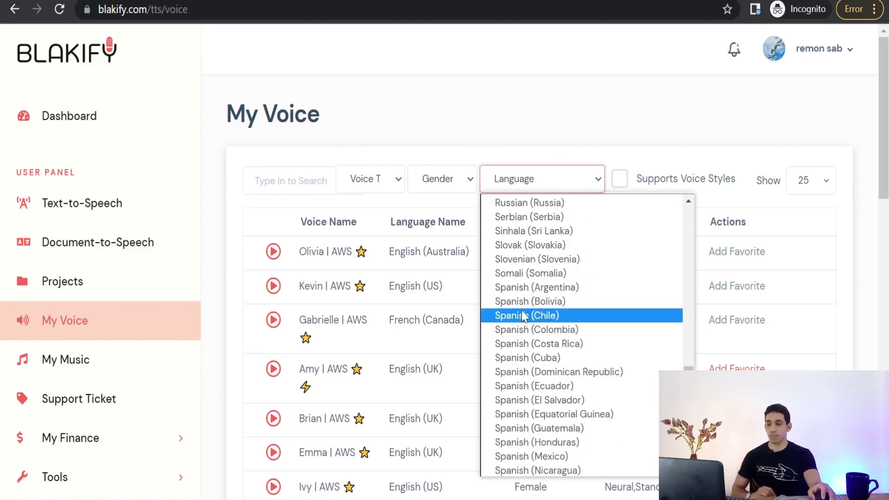
scroll(524, 297, up, 3)
scroll(556, 304, down, 6)
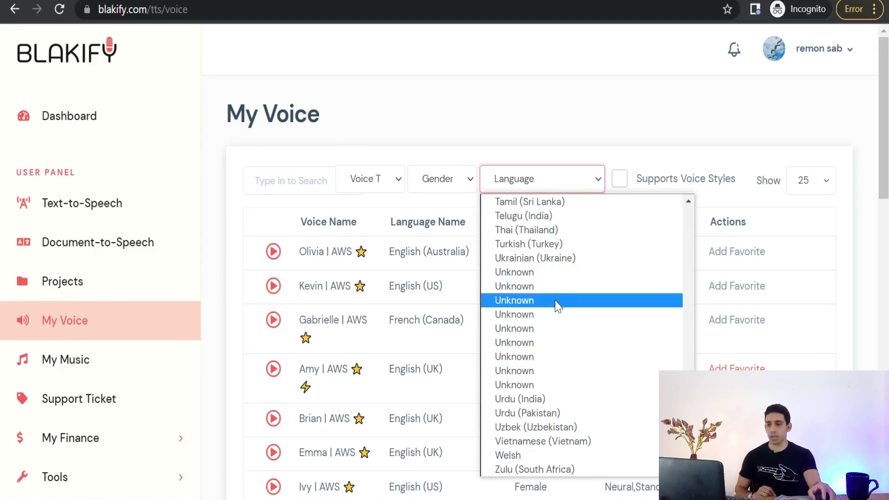
scroll(546, 324, up, 20)
scroll(538, 305, down, 5)
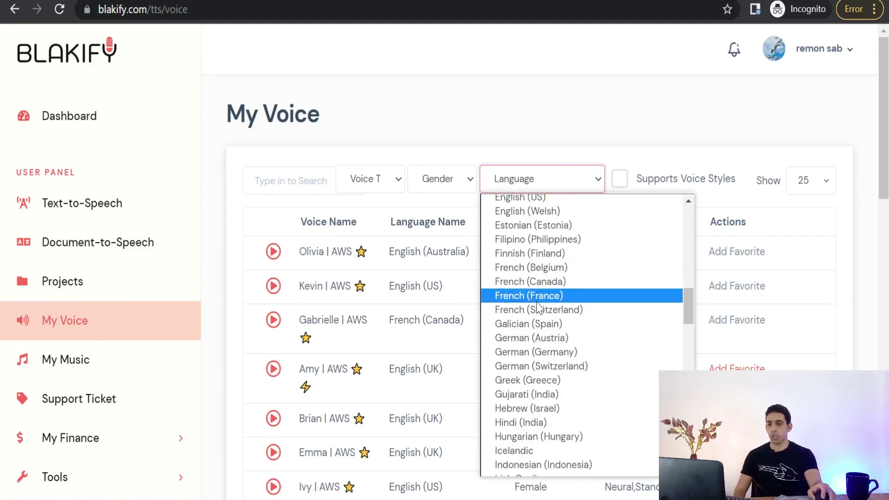
scroll(535, 306, down, 6)
scroll(528, 301, down, 18)
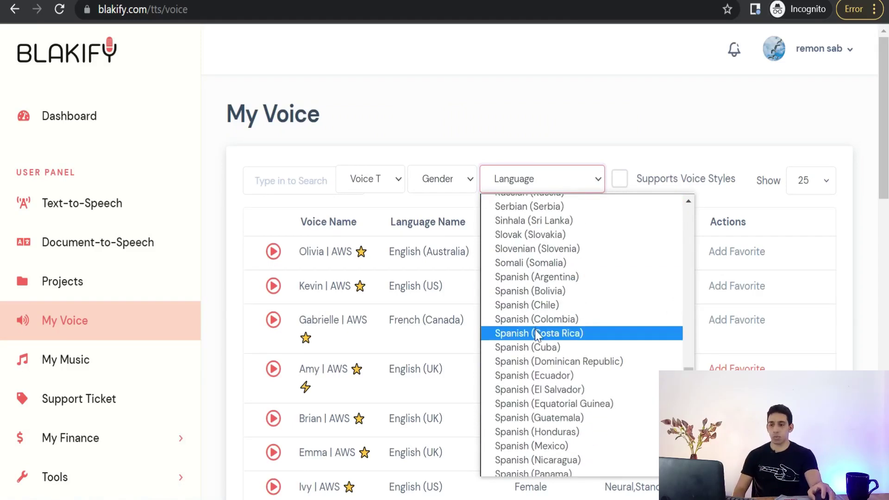
scroll(539, 352, up, 1)
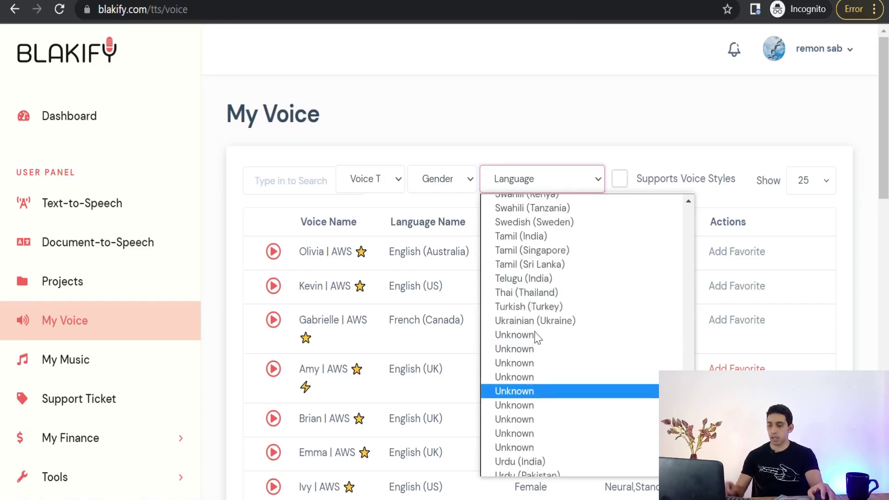
click(540, 391)
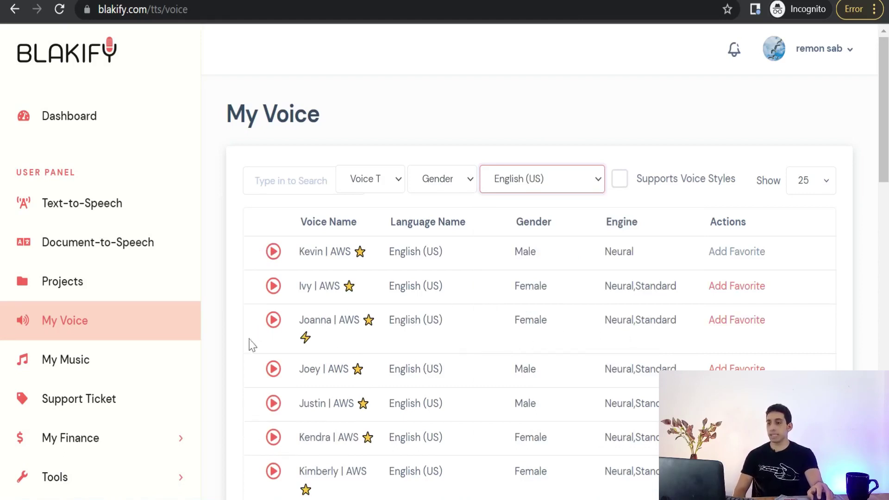
Preview the Ivy and Eric (Azure) English (US) voices
click(273, 289)
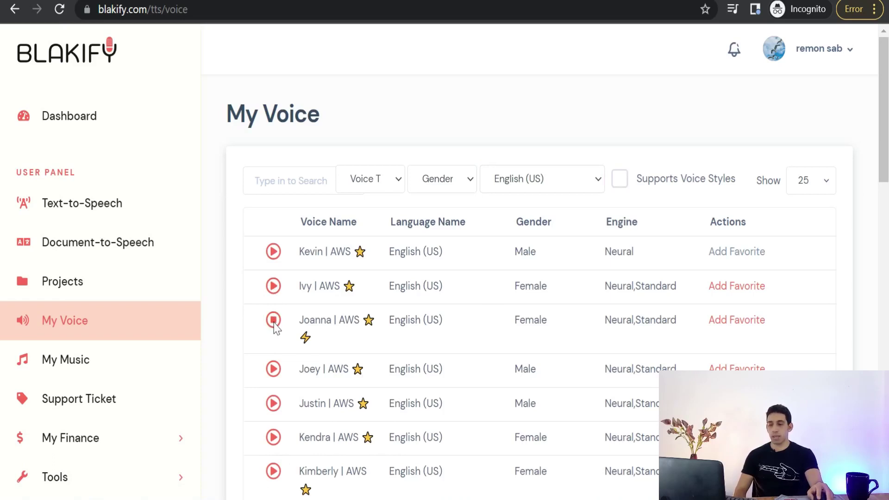
scroll(282, 389, down, 2)
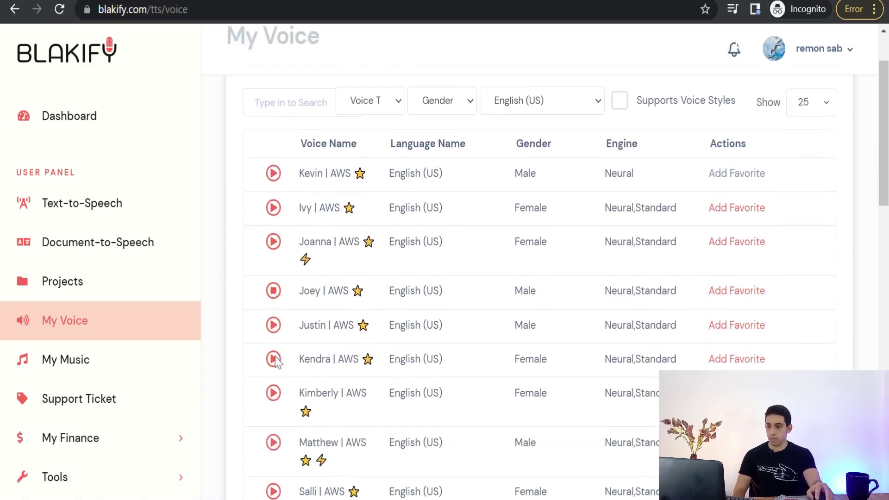
scroll(278, 342, down, 15)
click(274, 157)
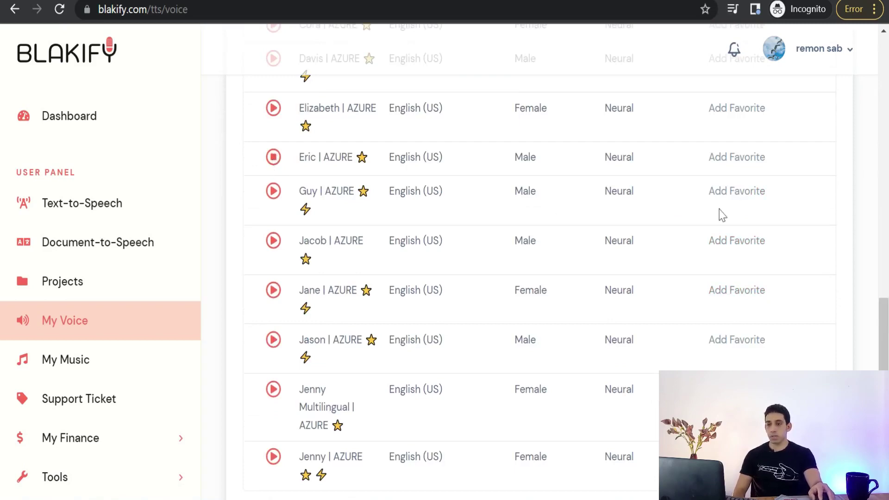
scroll(377, 235, up, 15)
scroll(383, 271, down, 5)
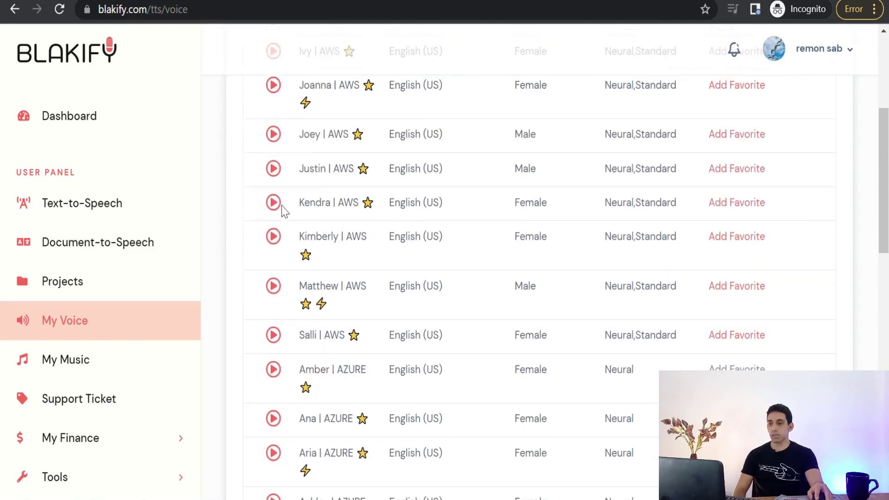
Add Kendra to favourite voices and move to the second page of voices
click(730, 211)
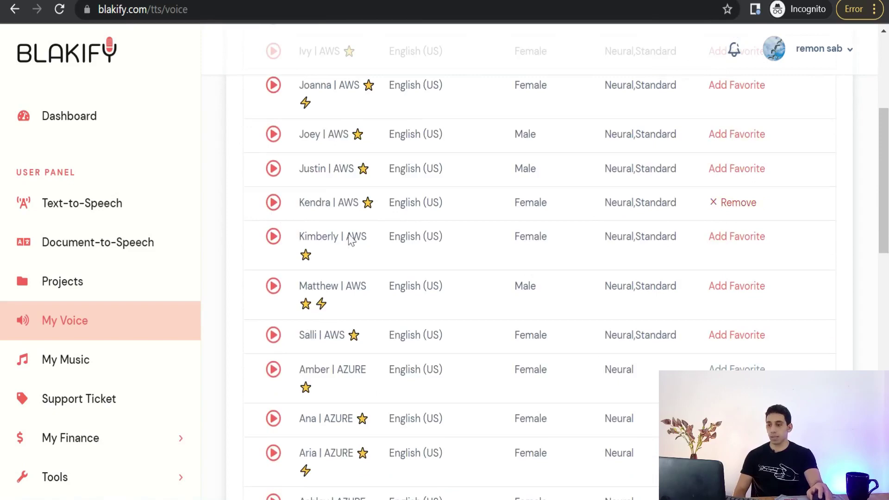
scroll(351, 235, down, 20)
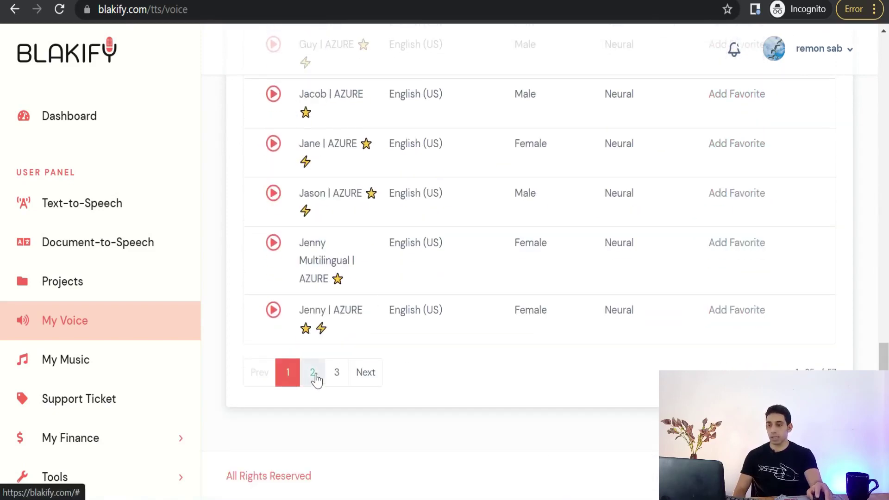
click(313, 373)
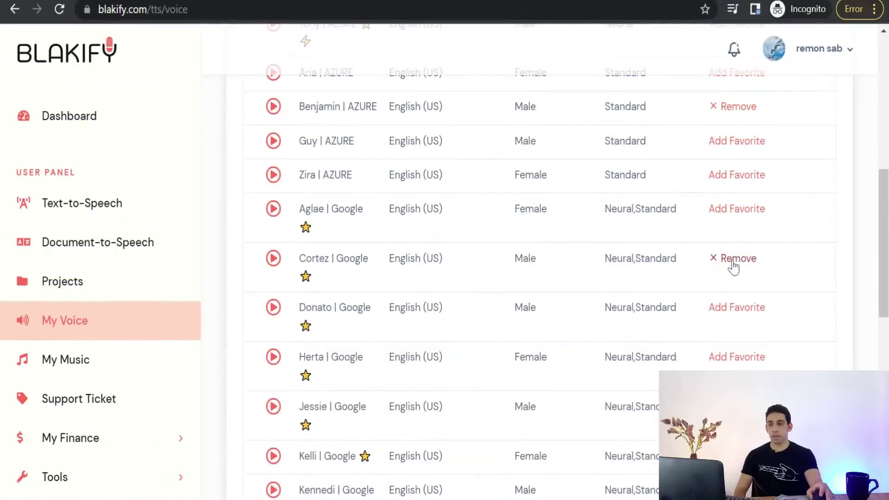
scroll(456, 284, up, 7)
scroll(456, 283, up, 2)
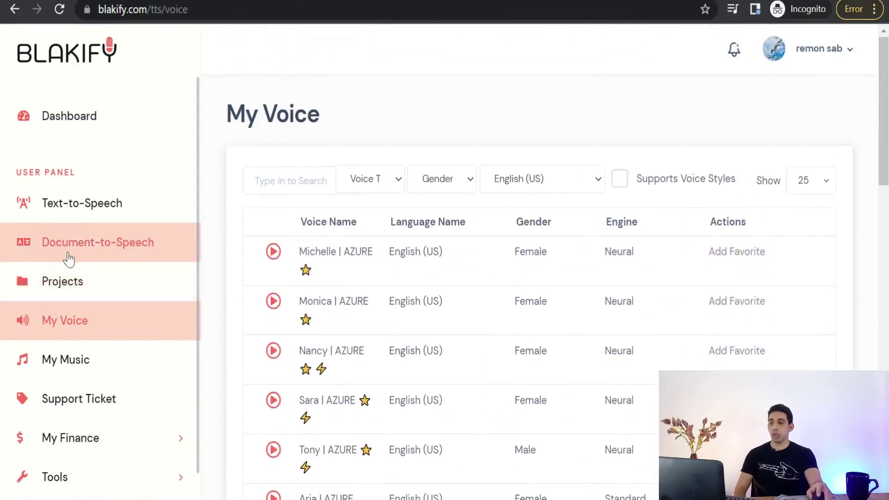
Upload text to speech.pdf on the Document-to-Speech page
click(97, 248)
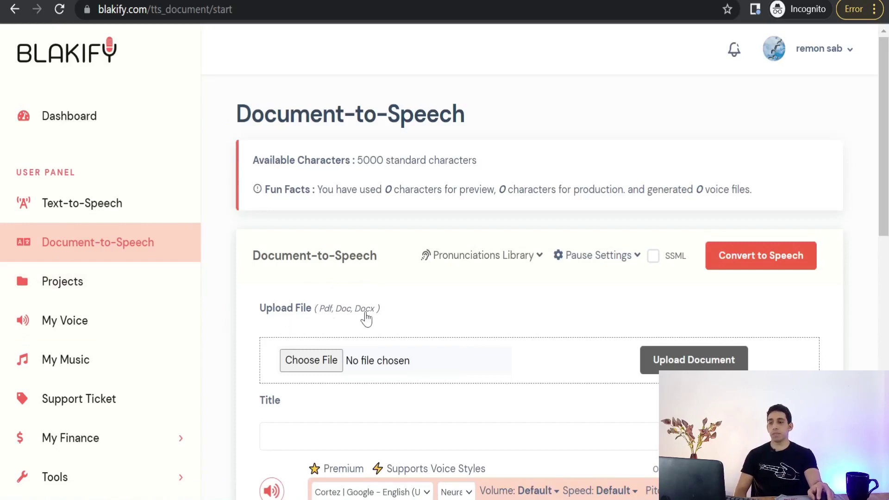
scroll(407, 305, down, 2)
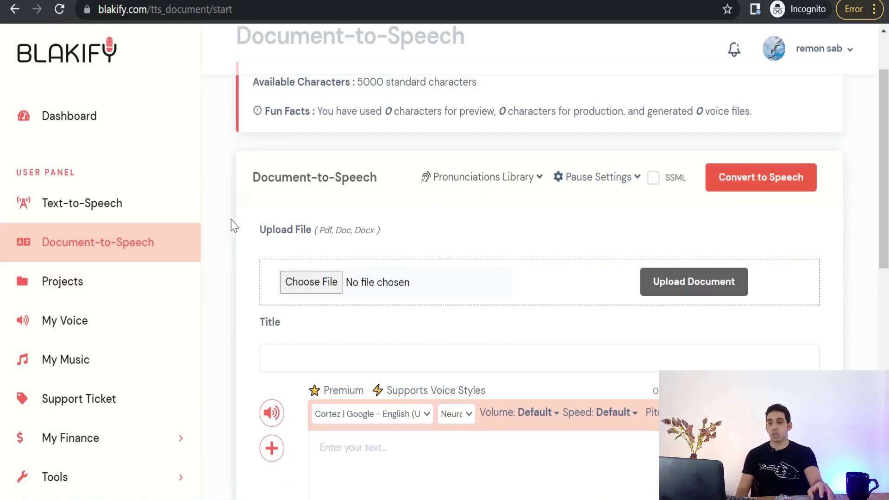
click(312, 291)
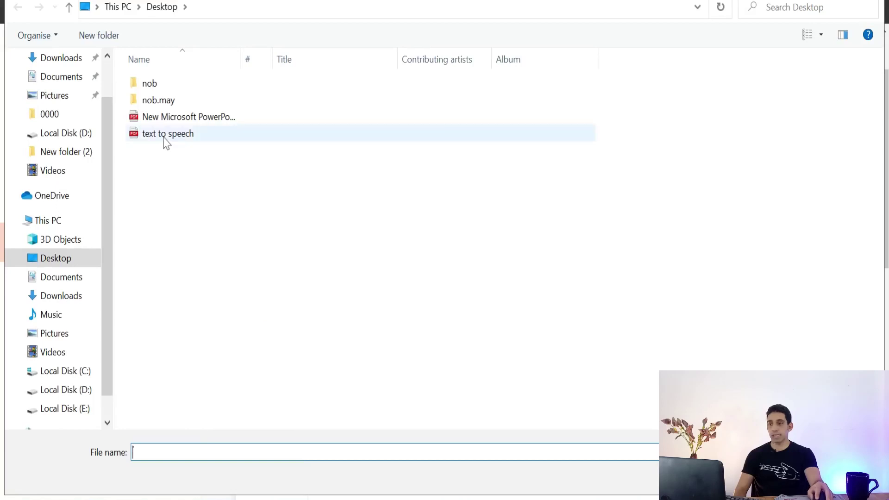
double_click(168, 135)
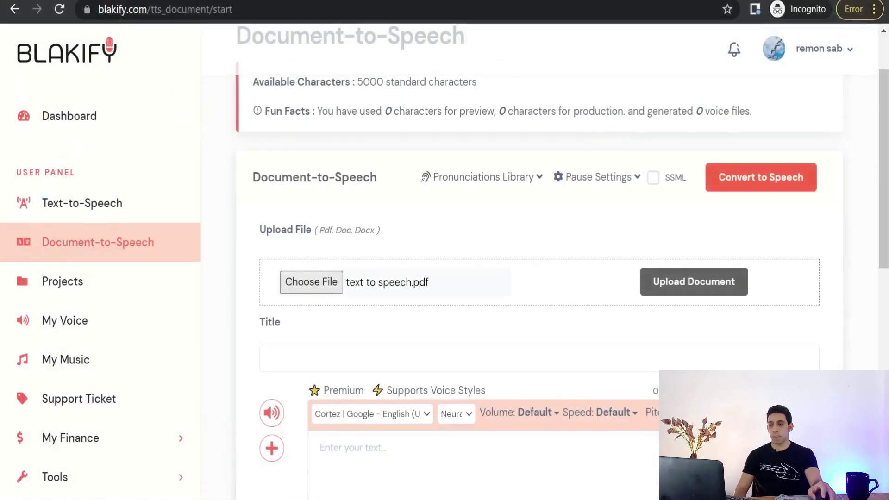
click(686, 285)
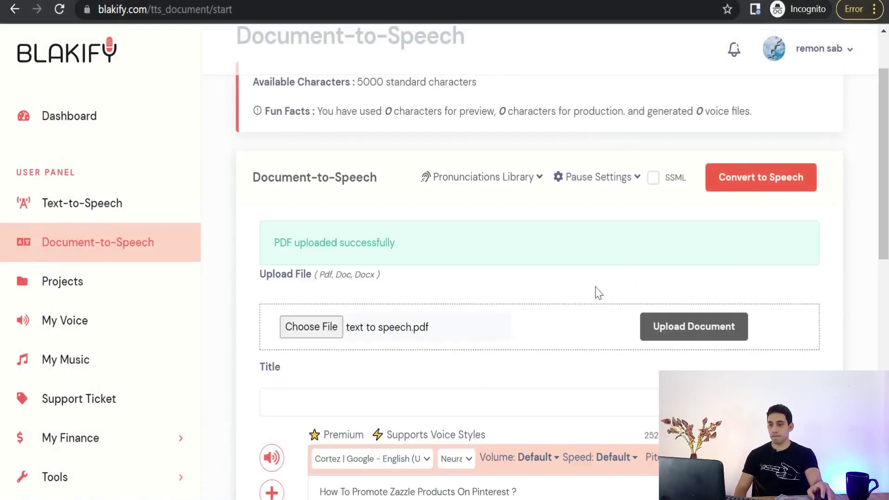
scroll(596, 292, down, 4)
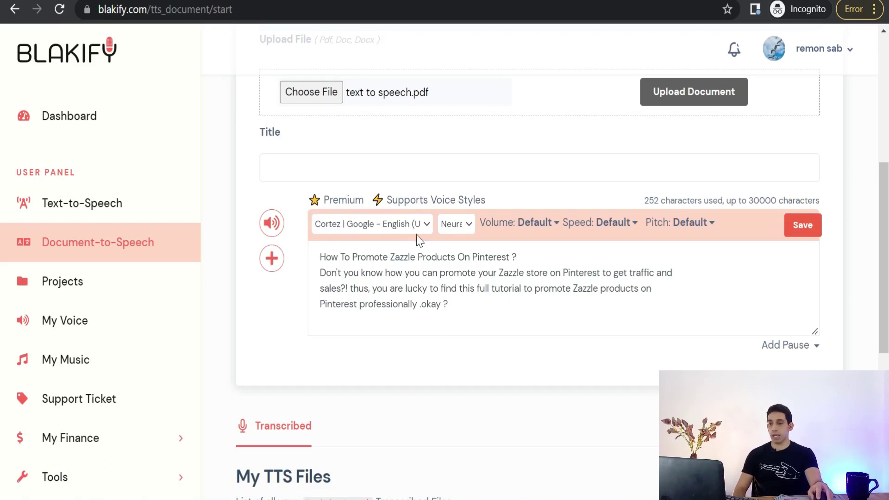
click(426, 225)
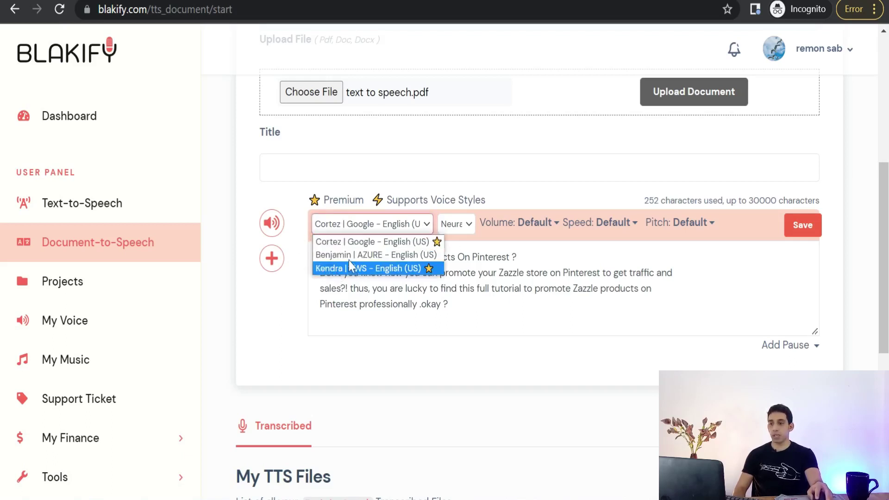
click(355, 242)
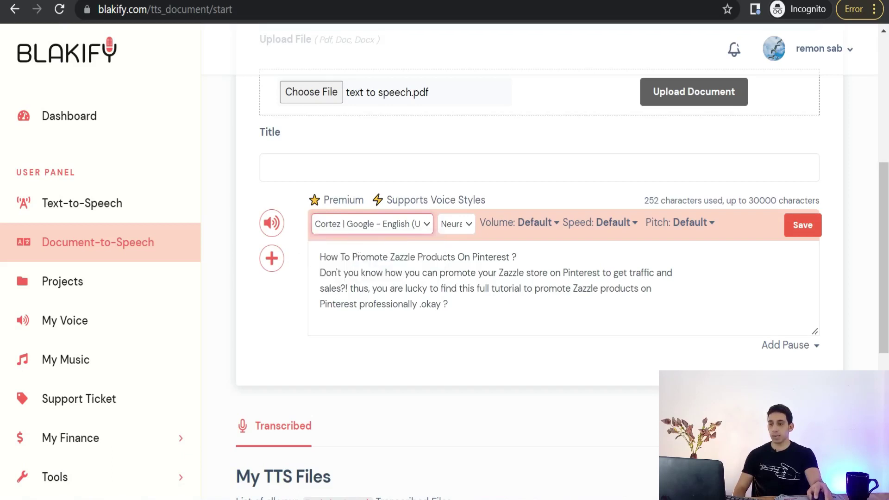
click(273, 226)
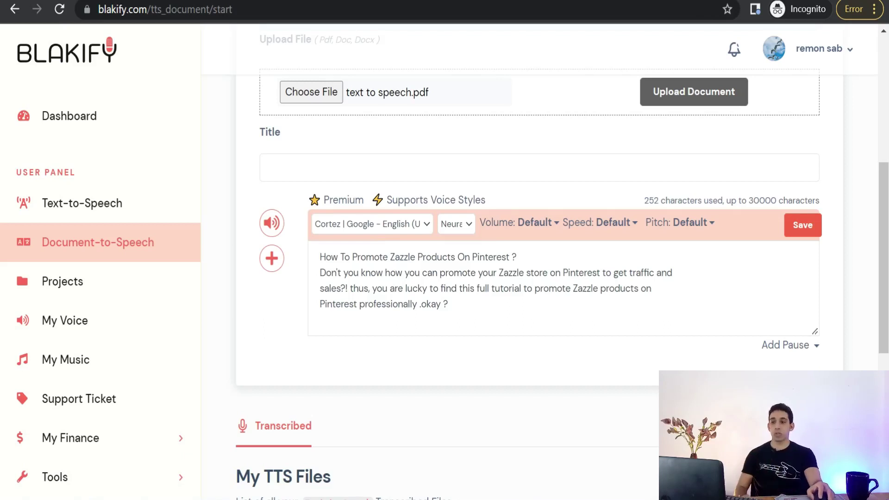
click(541, 226)
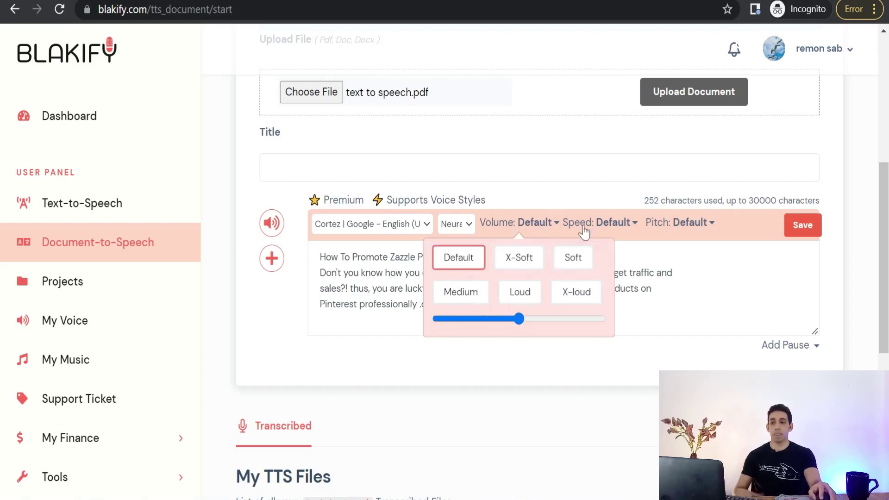
click(603, 226)
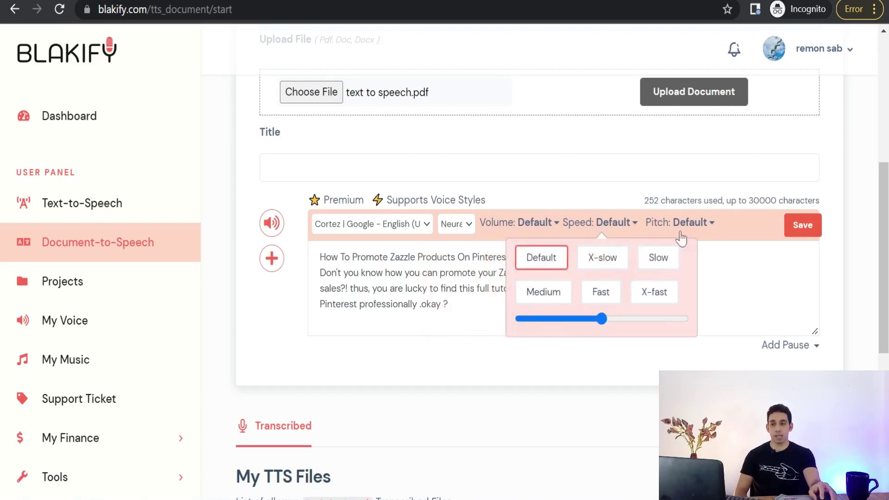
click(698, 226)
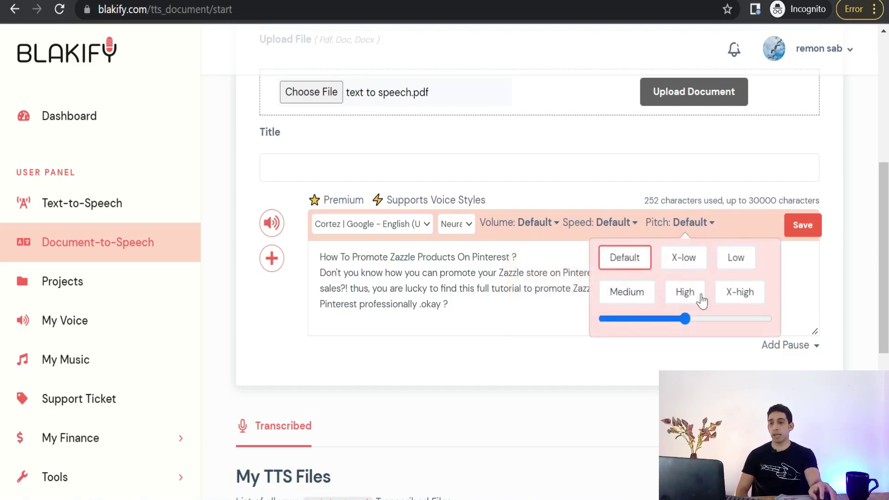
click(799, 257)
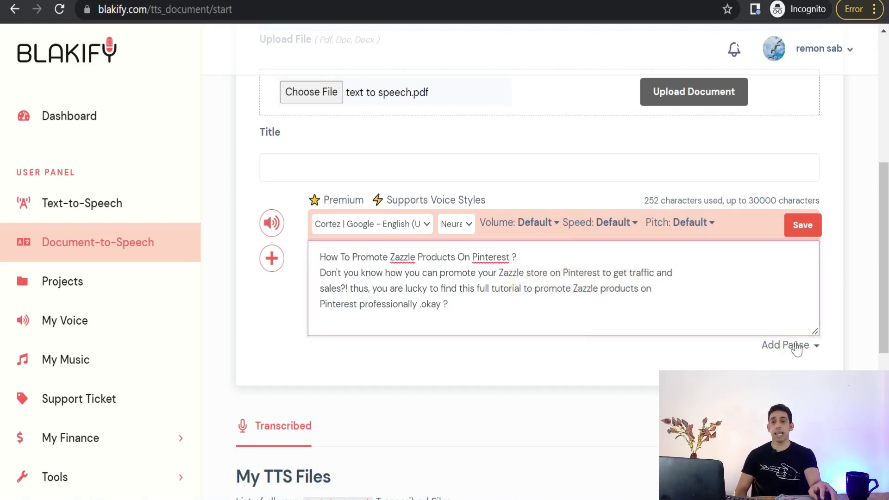
click(790, 347)
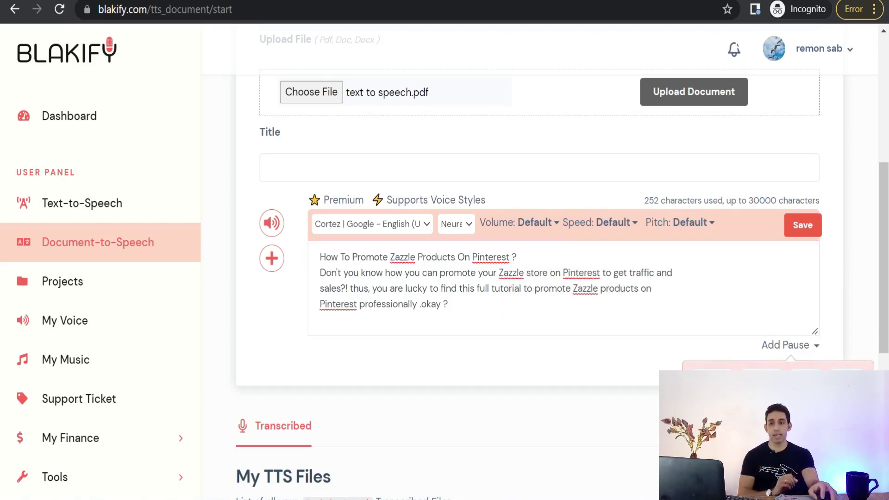
click(452, 304)
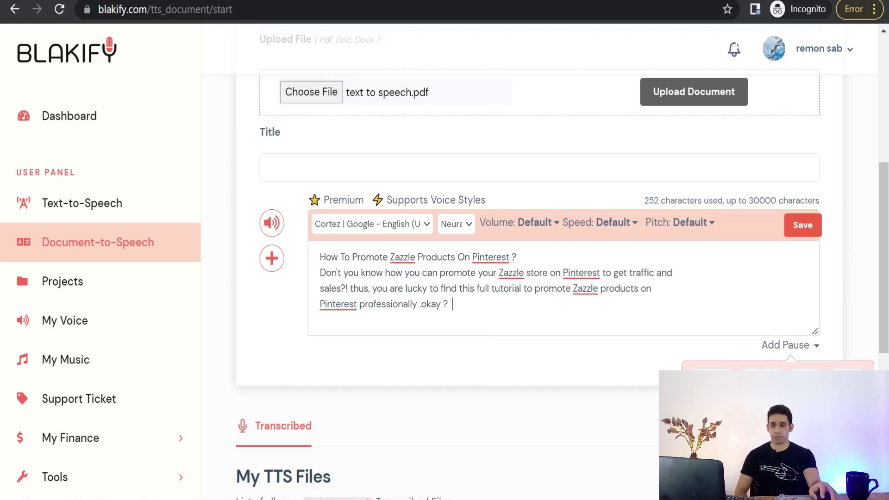
scroll(539, 278, down, 2)
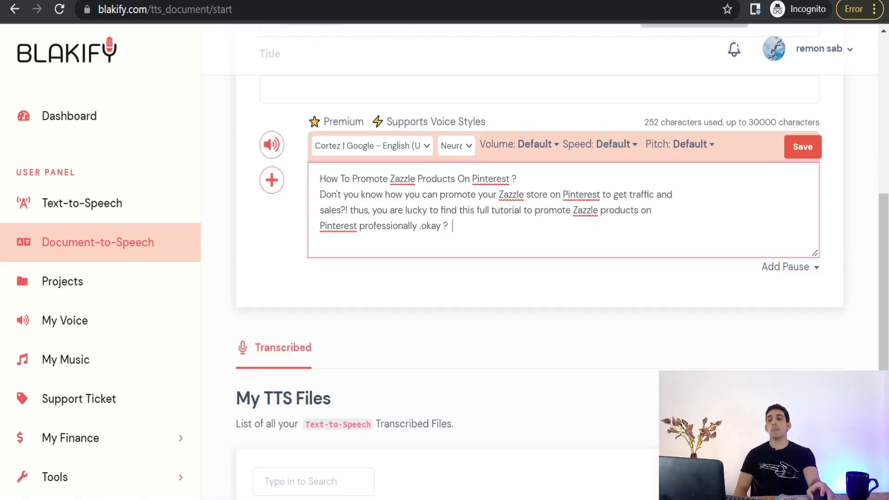
Add a second text block, then delete it while it is still empty
click(272, 180)
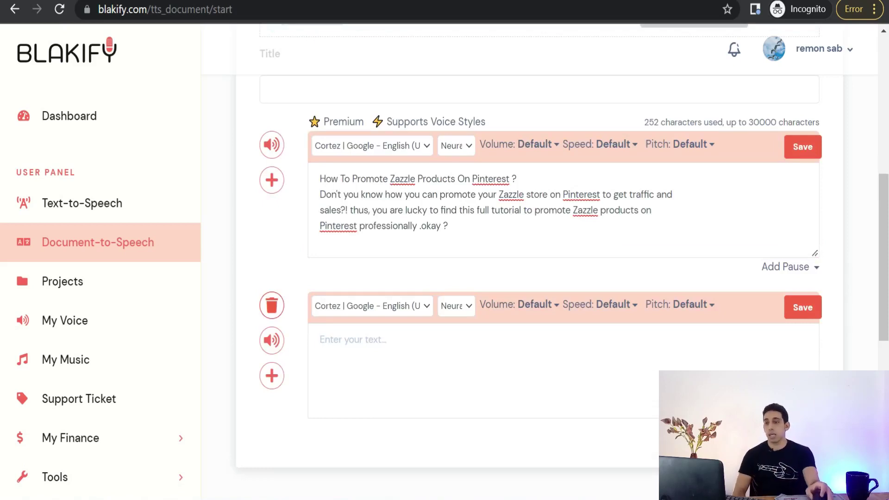
scroll(313, 248, down, 1)
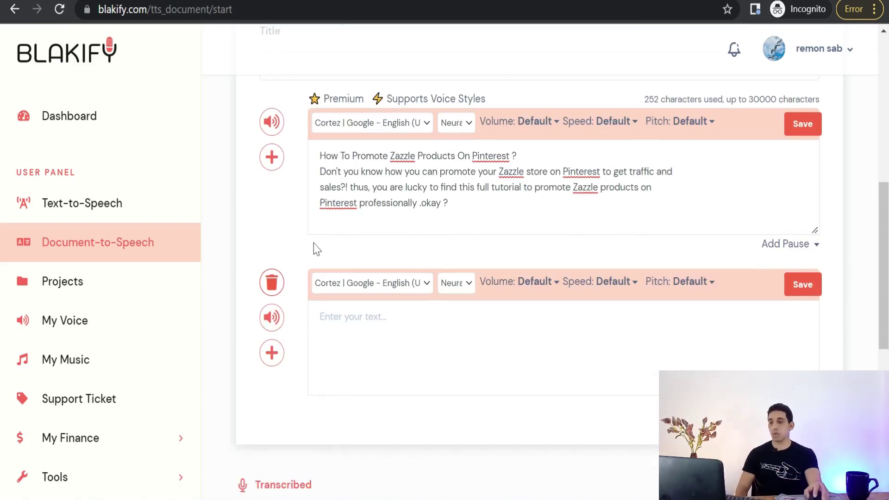
click(278, 290)
scroll(302, 296, up, 2)
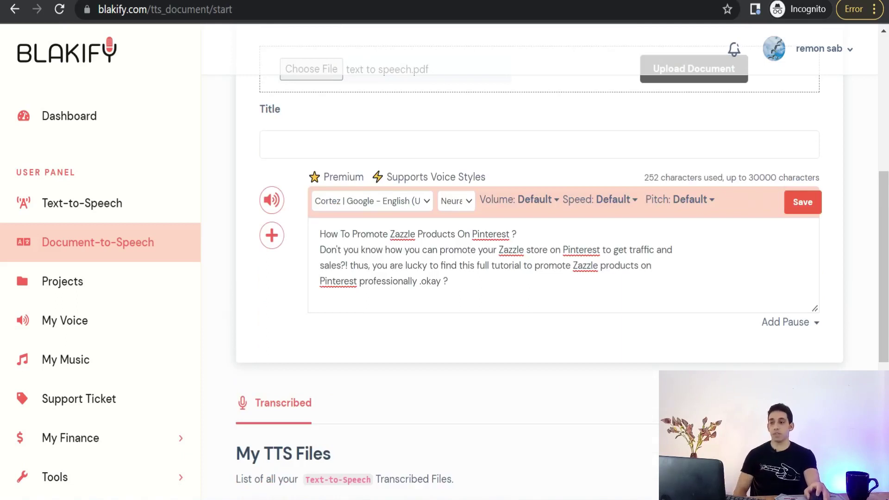
scroll(290, 275, up, 2)
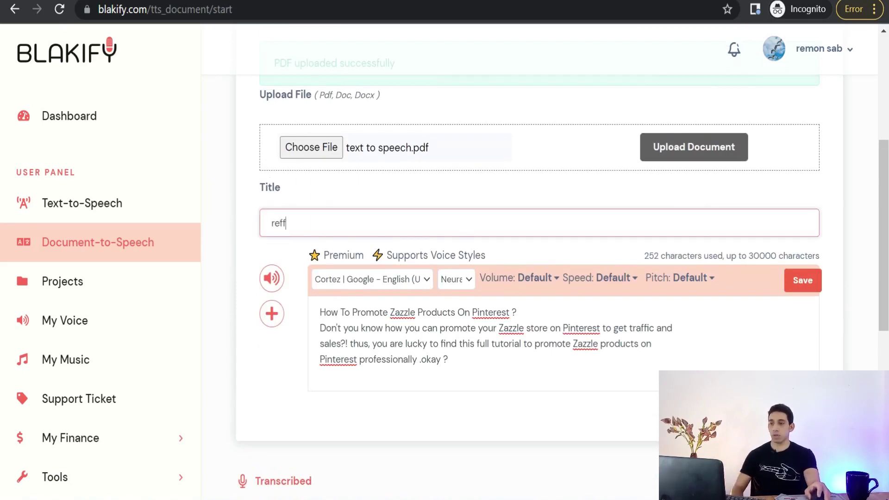
scroll(344, 239, up, 4)
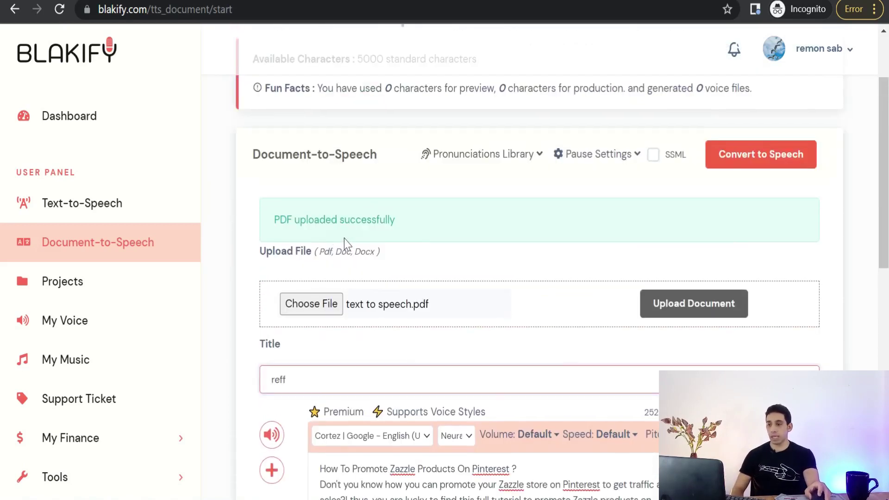
Convert the text to speech, download reff.mp3 and open it
click(758, 166)
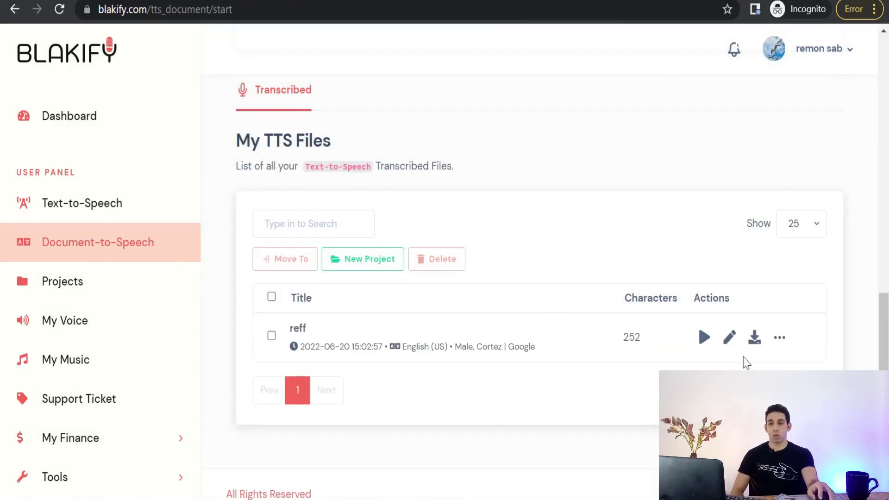
click(754, 338)
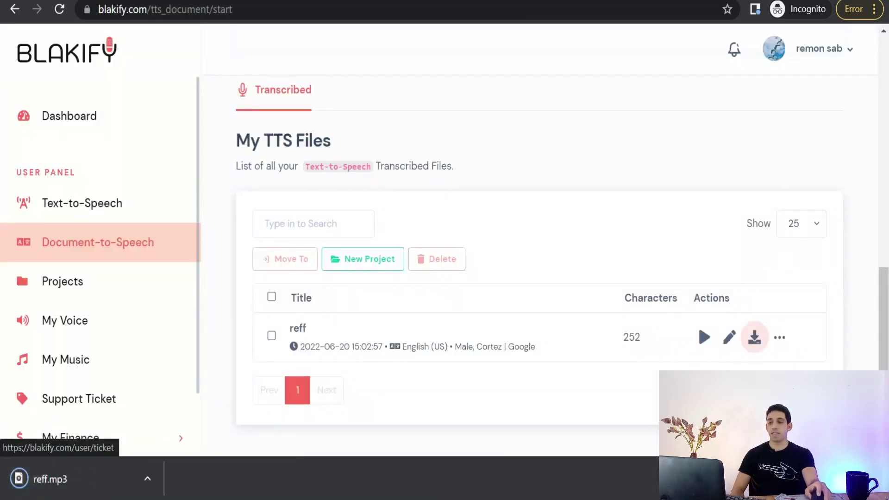
click(57, 478)
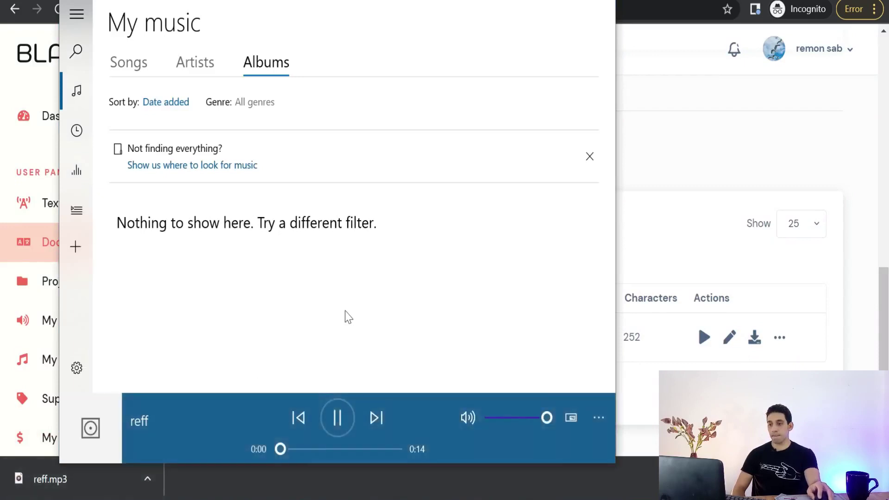
Pause the reff track and close Groove Music
click(343, 414)
key(alt+F4)
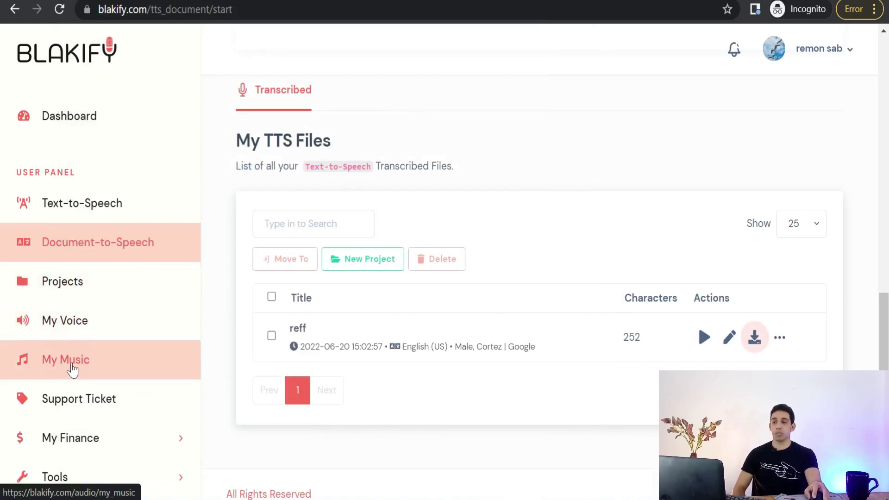
On My Music, title the mix 'ghgh' and select the reff speech file
click(63, 367)
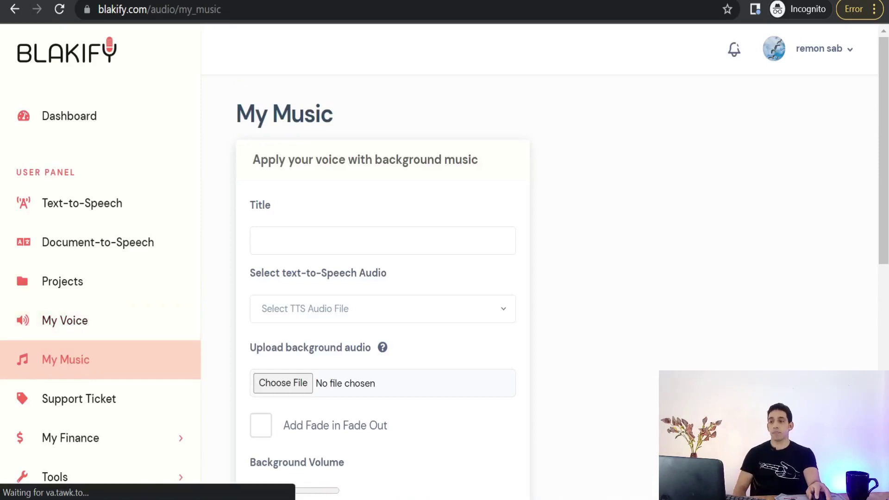
text(hgh)
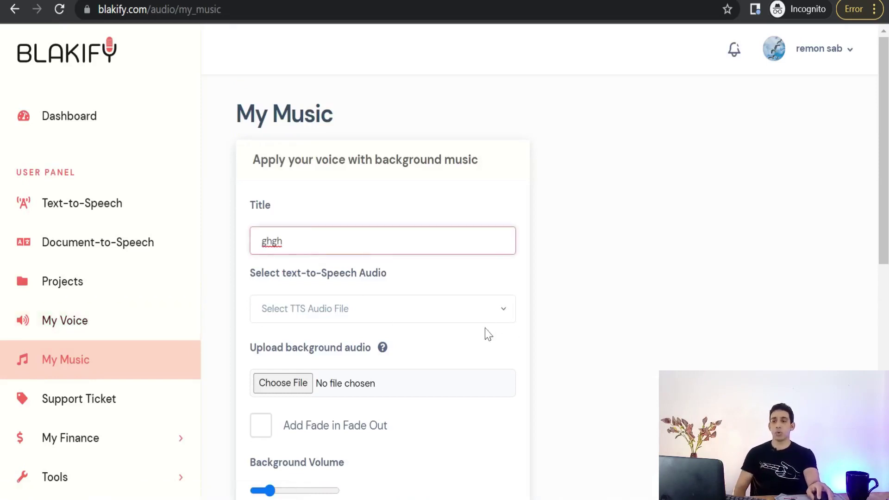
click(503, 320)
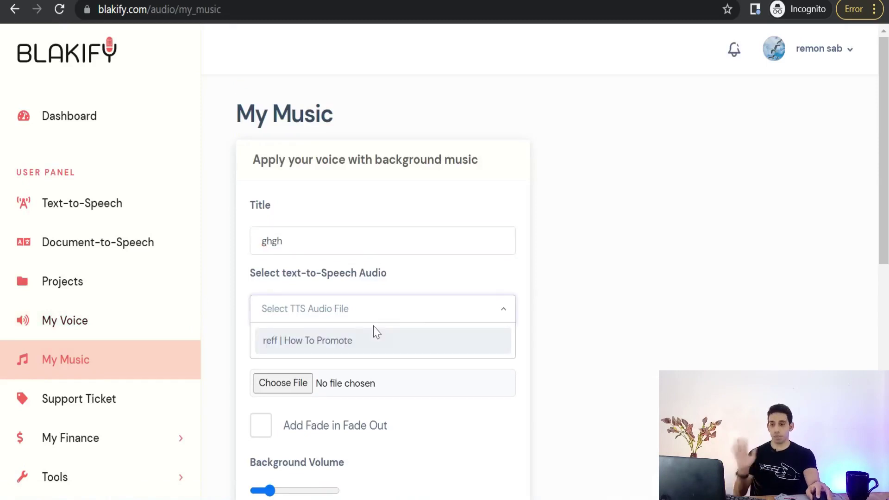
click(333, 348)
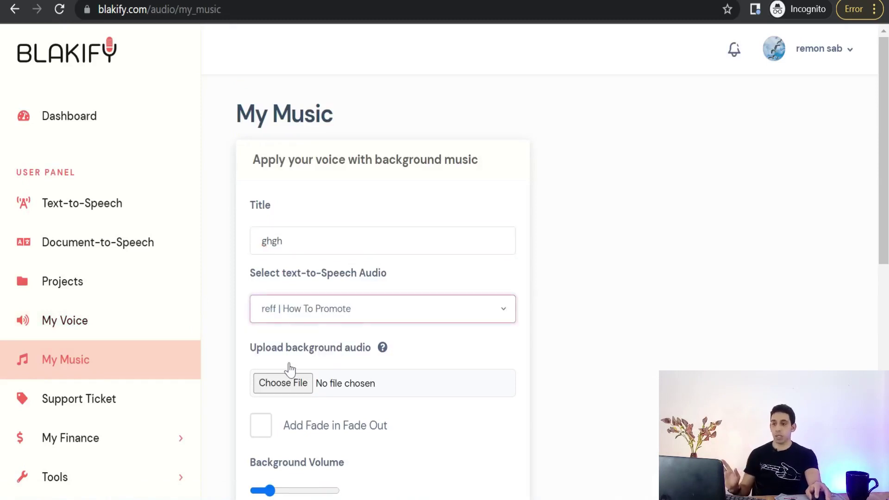
Add Stellar Wind - Unicorn Heads.mp3 as background at 0.3 volume and apply it
scroll(282, 363, down, 2)
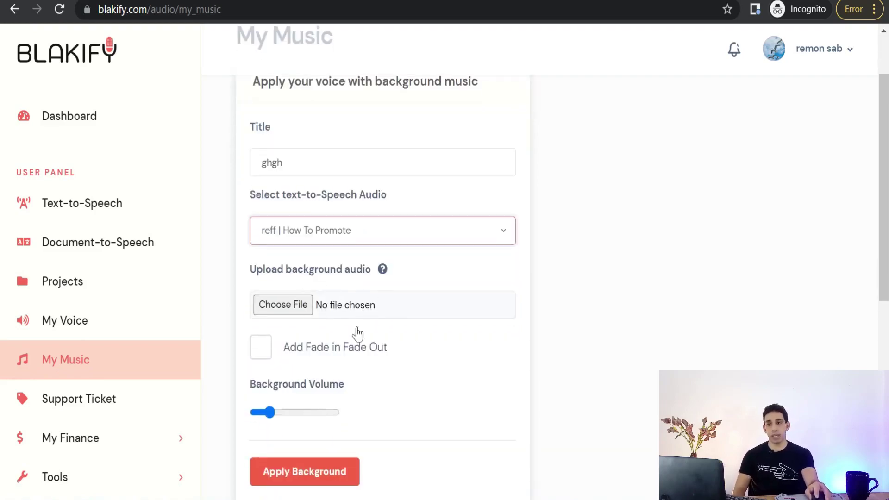
click(296, 304)
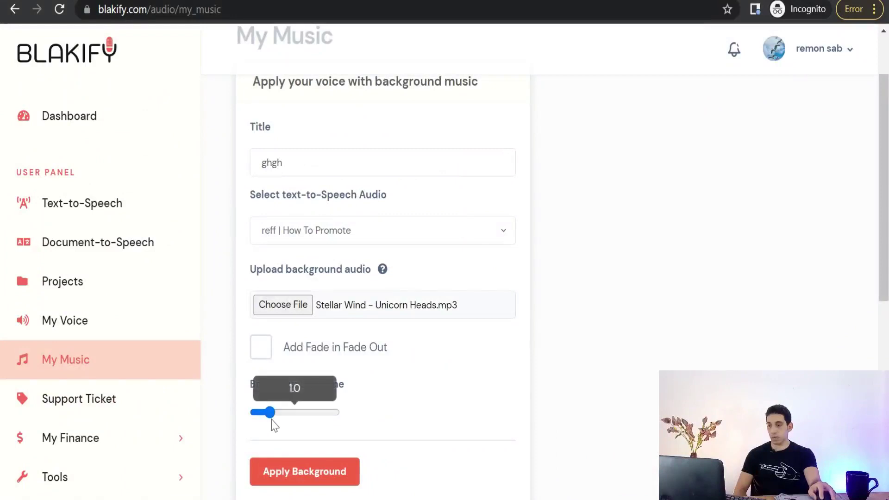
mouse_move(271, 415)
mouse_down()
mouse_move(262, 423)
mouse_move(271, 414)
mouse_up()
scroll(314, 296, down, 3)
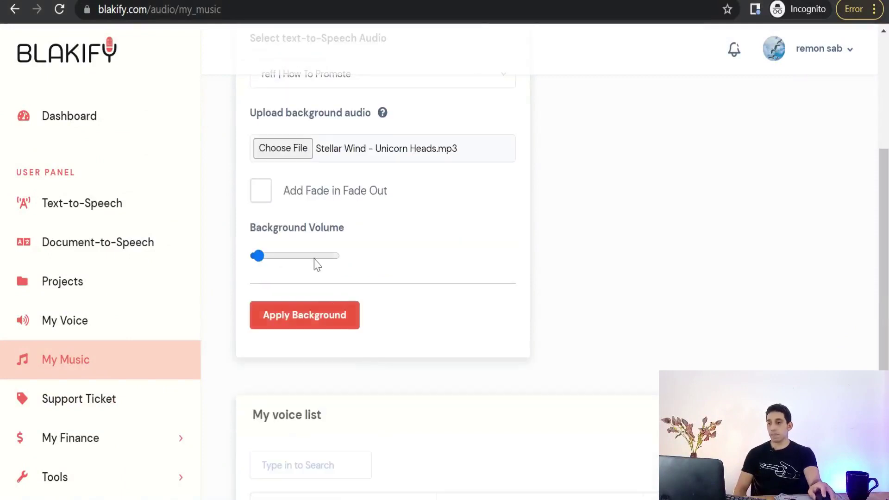
click(296, 321)
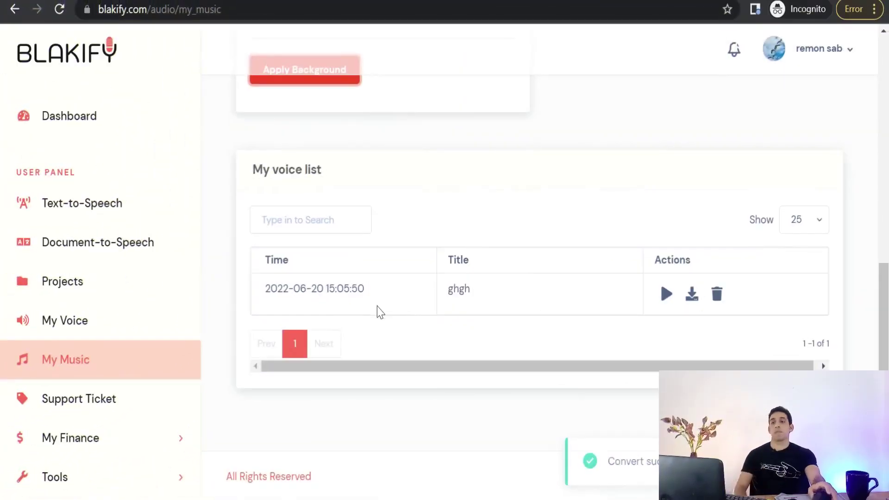
scroll(562, 228, up, 2)
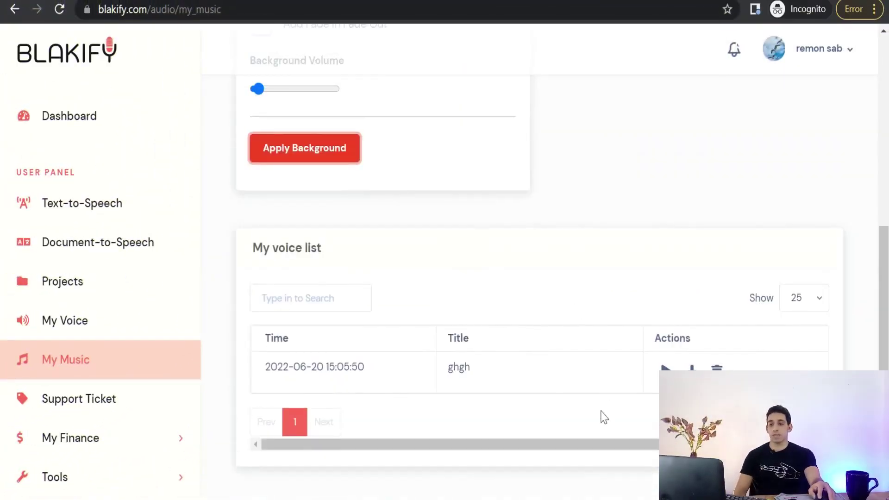
click(665, 369)
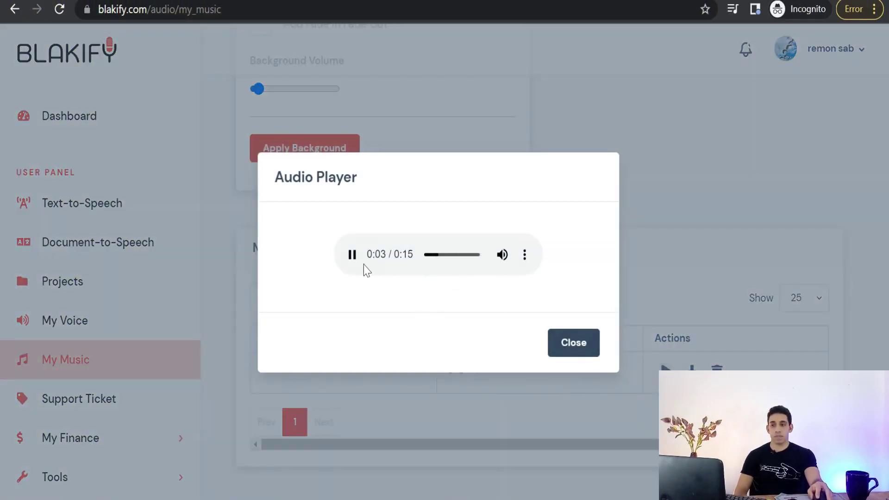
click(571, 352)
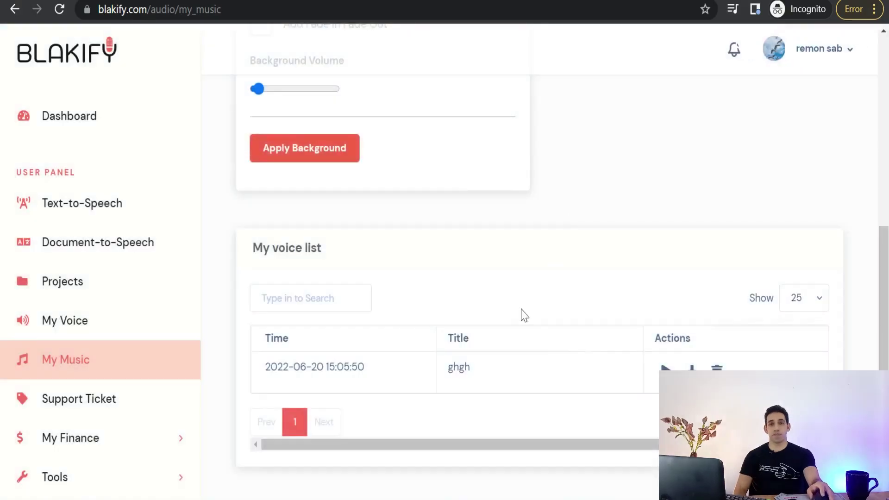
scroll(229, 214, up, 2)
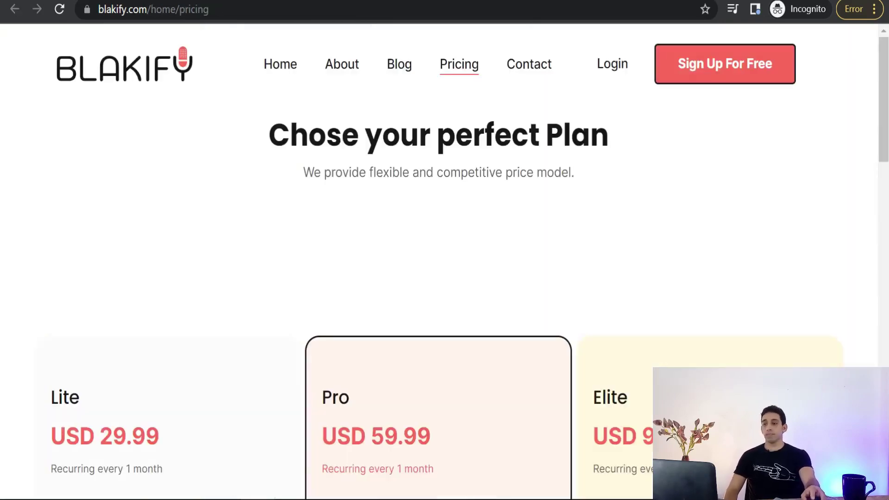
Scroll through the pricing cards: Lite at USD 29.99, Pro at USD 59.99, Elite at USD 99.99
scroll(204, 224, down, 3)
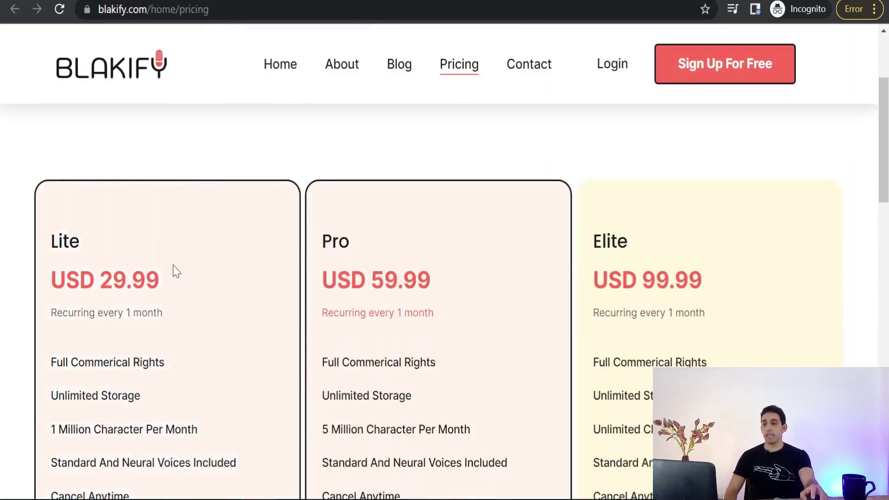
scroll(171, 263, down, 2)
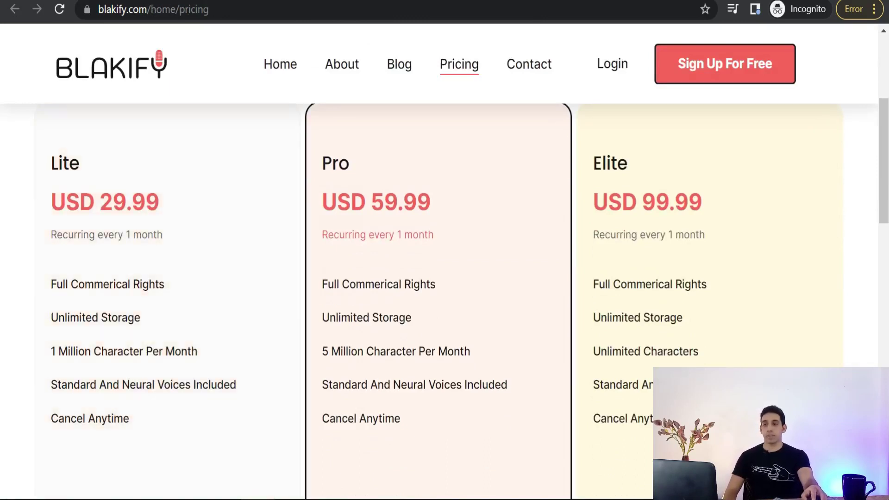
scroll(381, 263, up, 2)
scroll(383, 263, down, 2)
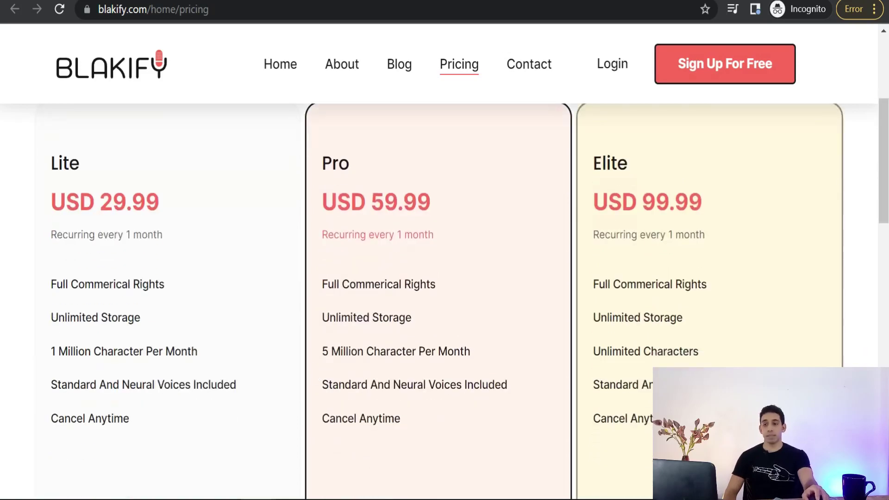
scroll(623, 227, up, 2)
scroll(289, 335, down, 3)
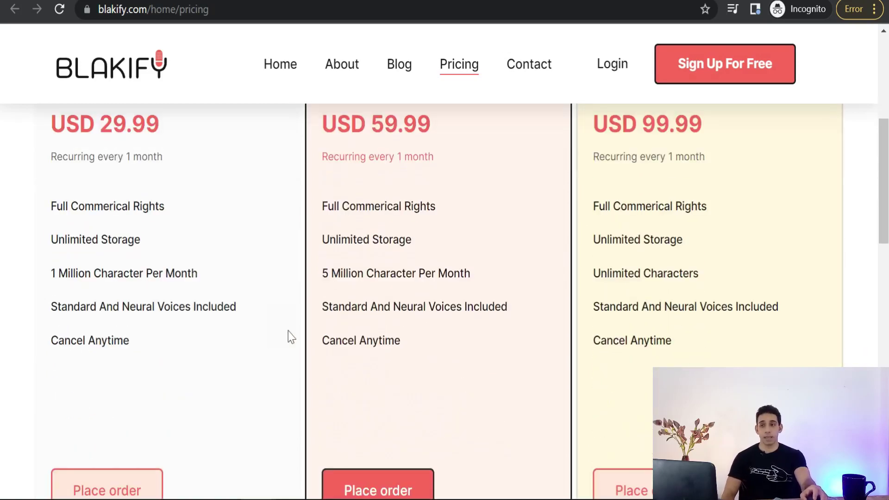
scroll(206, 349, up, 7)
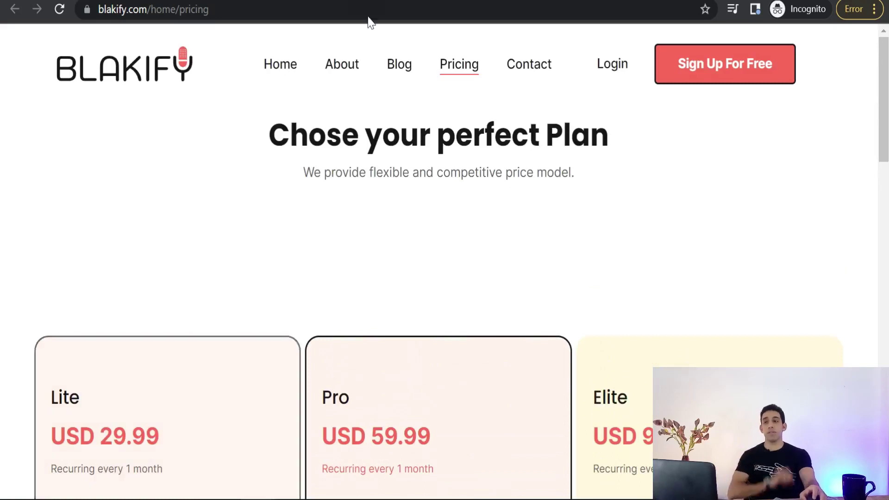
Review the AppSumo Blakify lifetime deal: $67.00 (was $299.00), plan features and 98 reviews
click(297, 1)
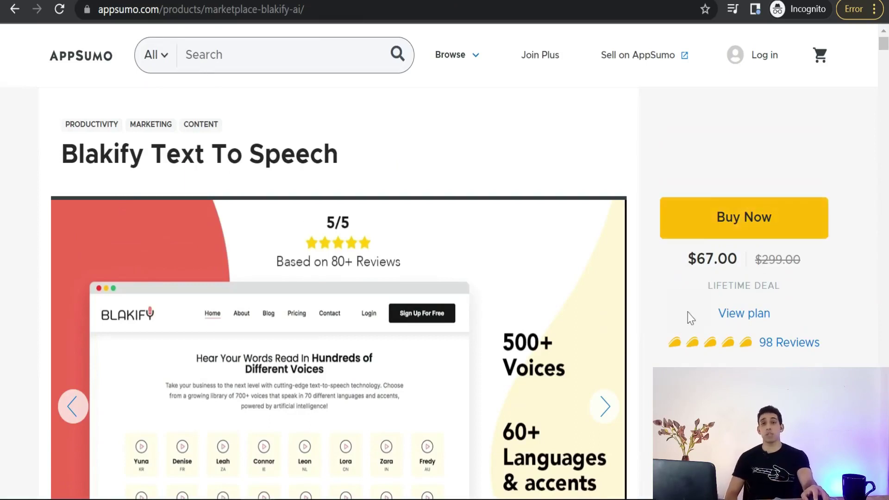
scroll(339, 315, down, 2)
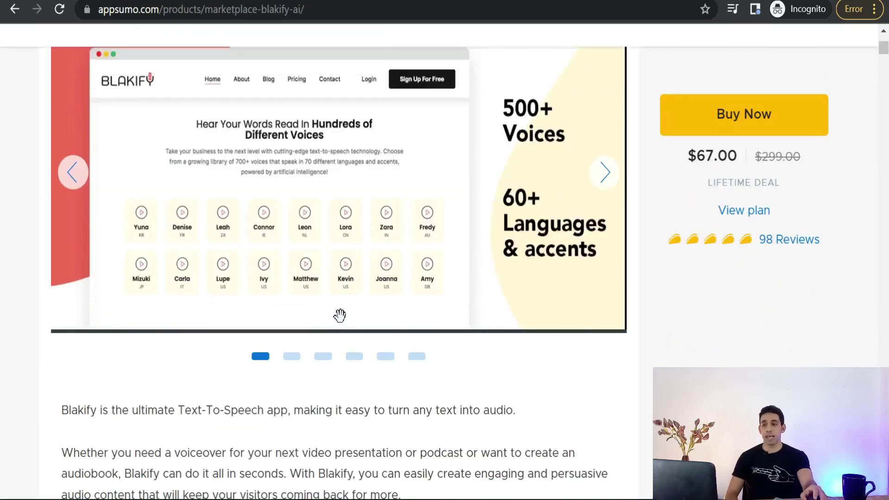
scroll(254, 306, up, 1)
scroll(253, 307, down, 10)
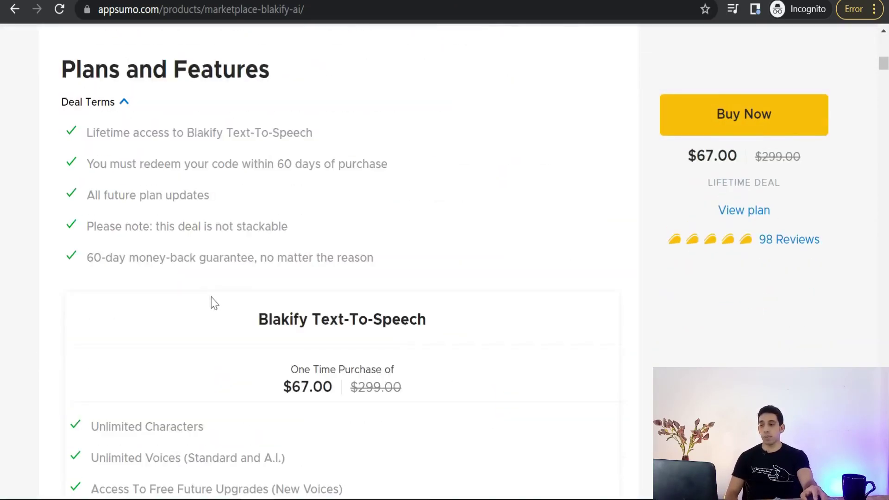
scroll(122, 219, down, 3)
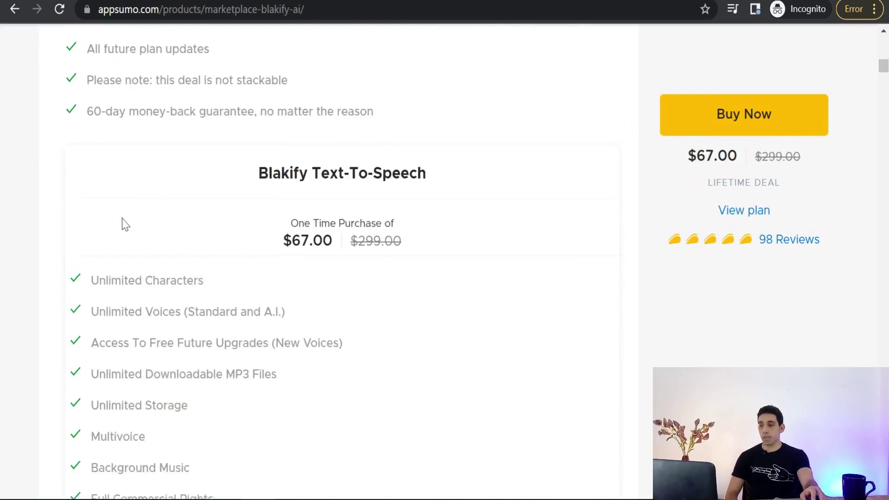
scroll(164, 347, down, 3)
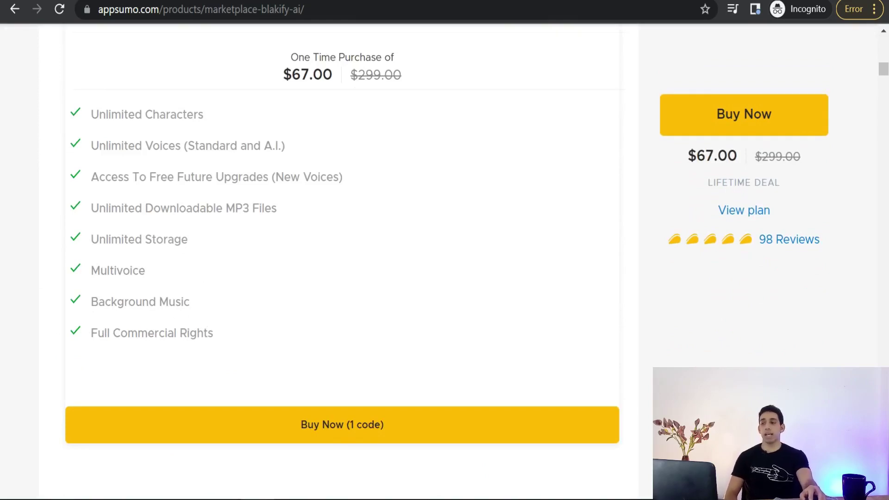
scroll(182, 367, down, 15)
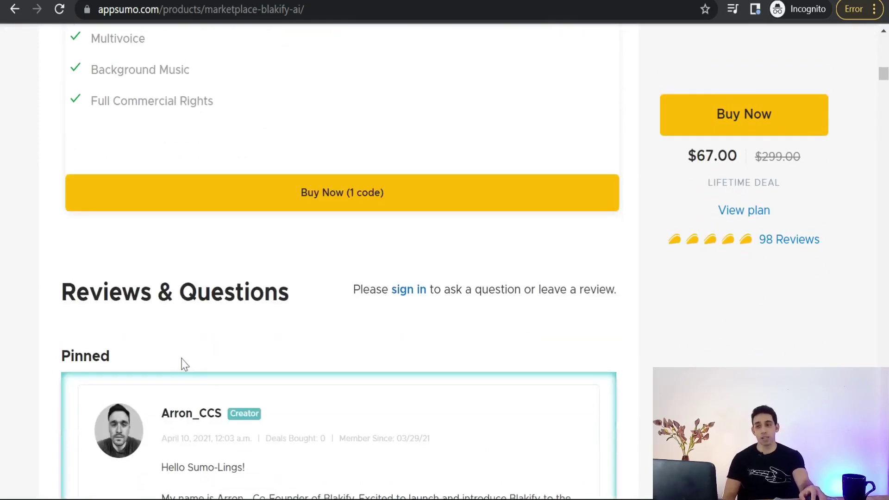
scroll(184, 330, down, 18)
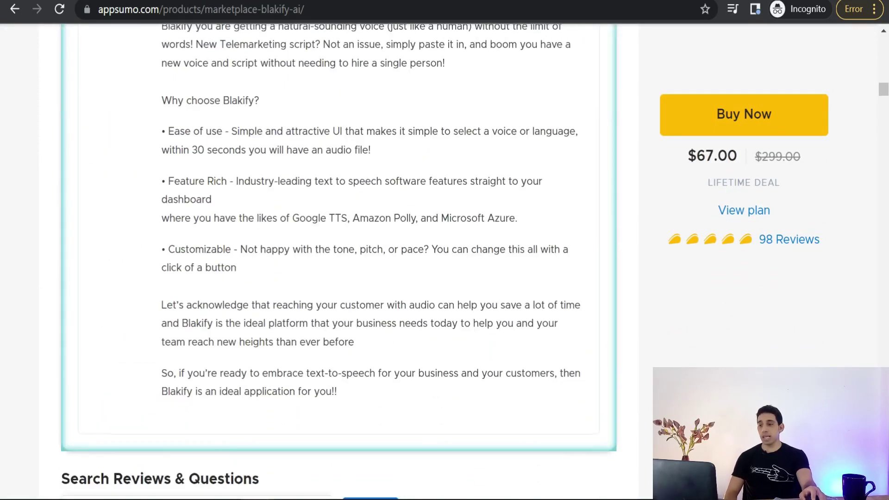
scroll(168, 305, up, 20)
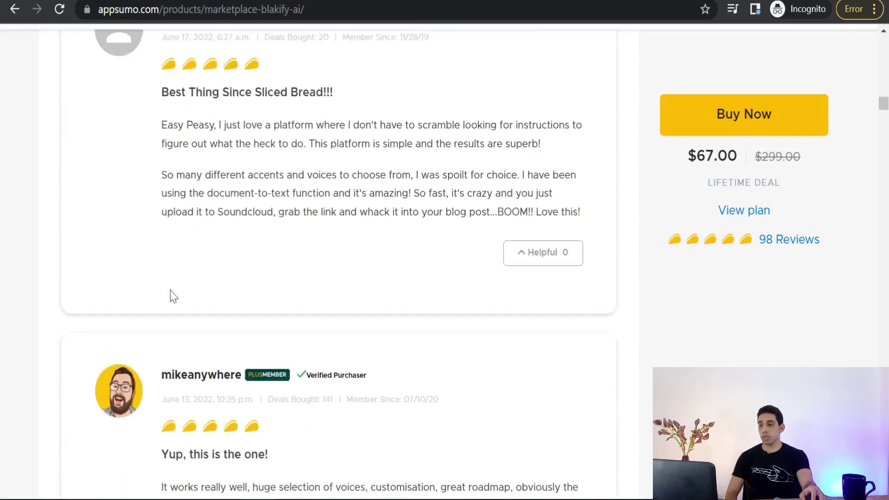